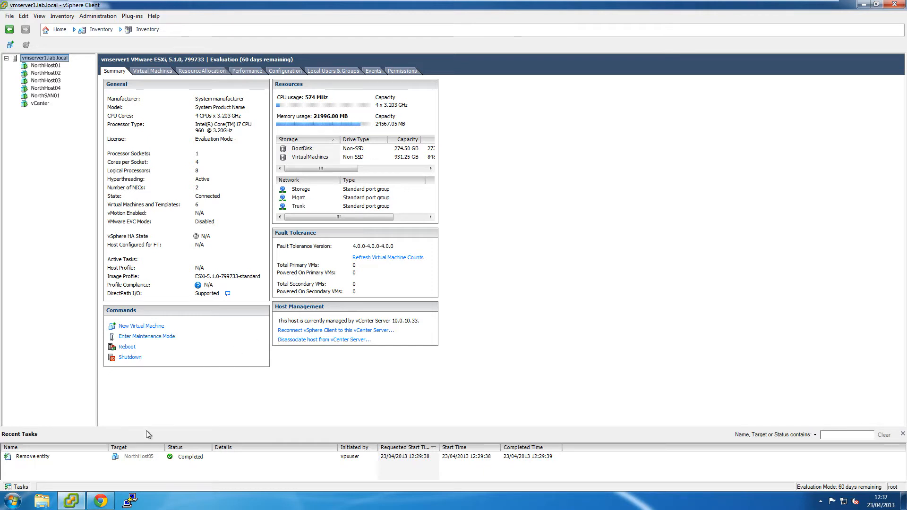
# Step: Switch to the vSphere Web Client and start creating a new virtual machine on the host vmserver1.lab.local
pyautogui.click(110, 498)
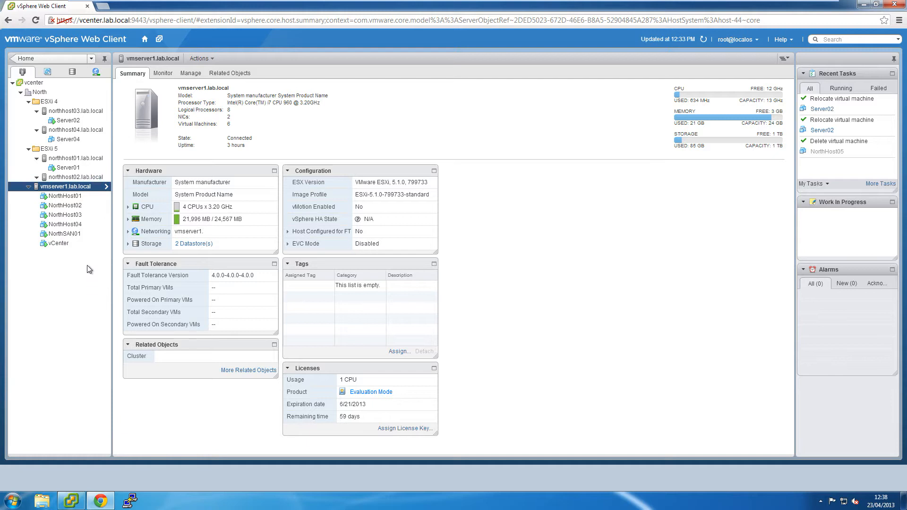
pyautogui.rightClick(86, 188)
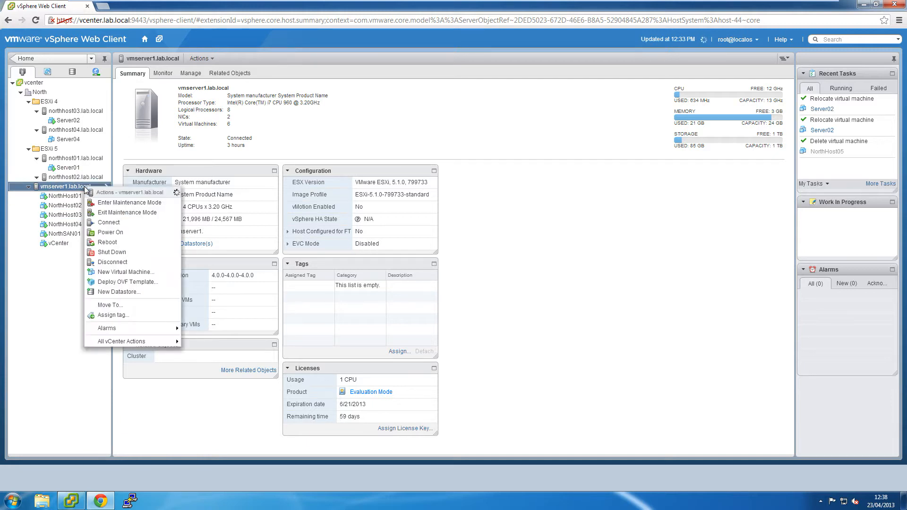
pyautogui.click(110, 274)
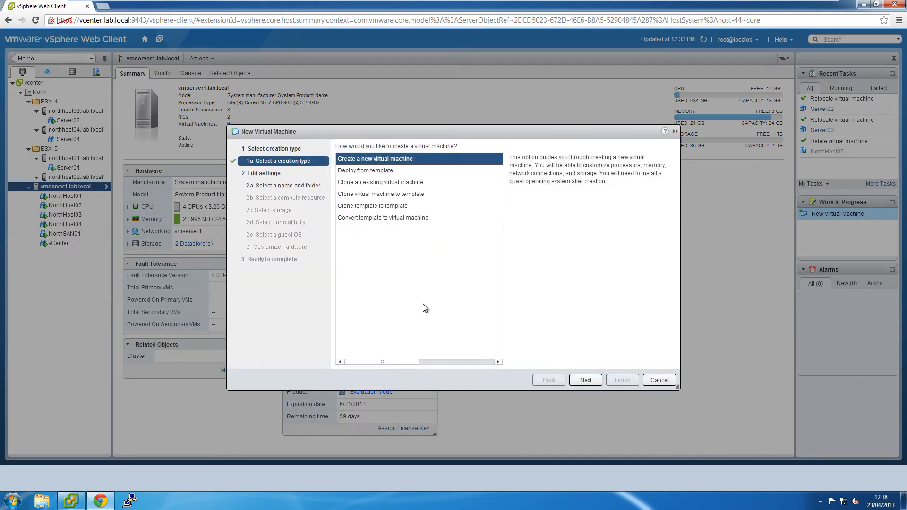
pyautogui.click(586, 381)
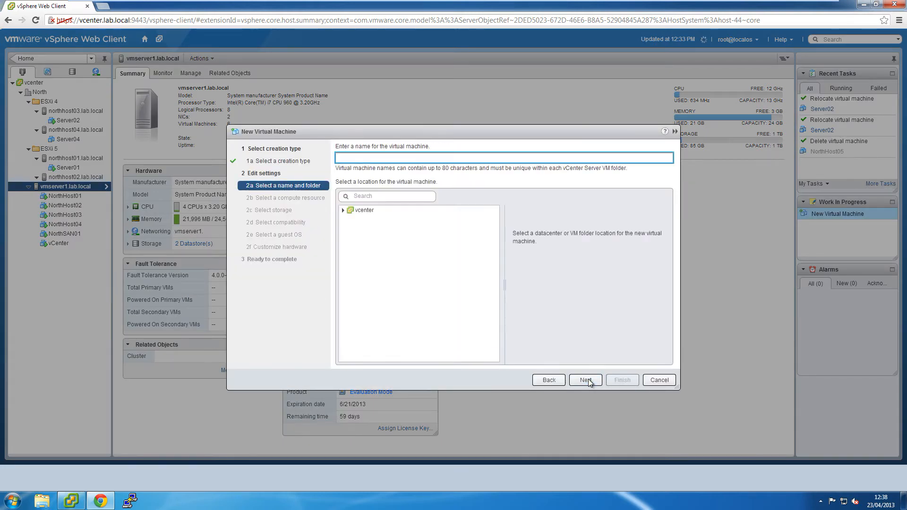
# Step: Name the virtual machine NorthHost05 and place it in the North datacenter
pyautogui.write('North')
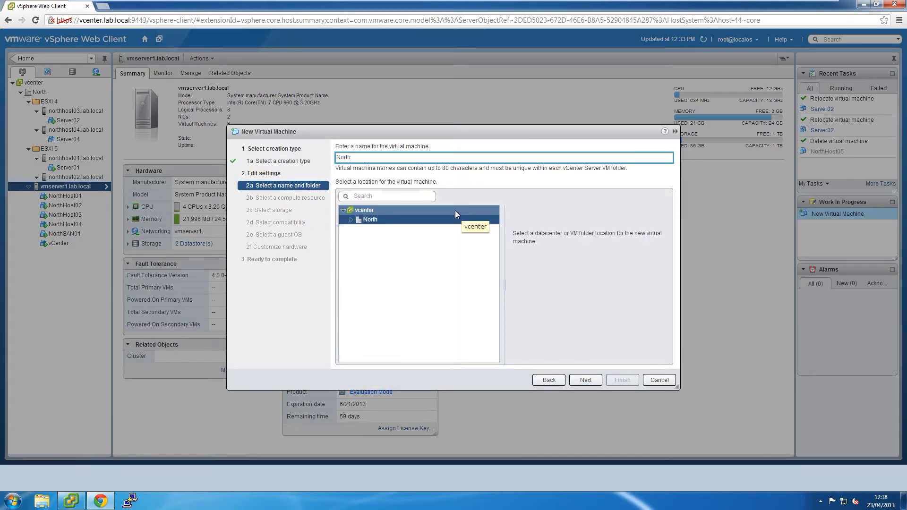
pyautogui.write('Host05')
pyautogui.click(374, 221)
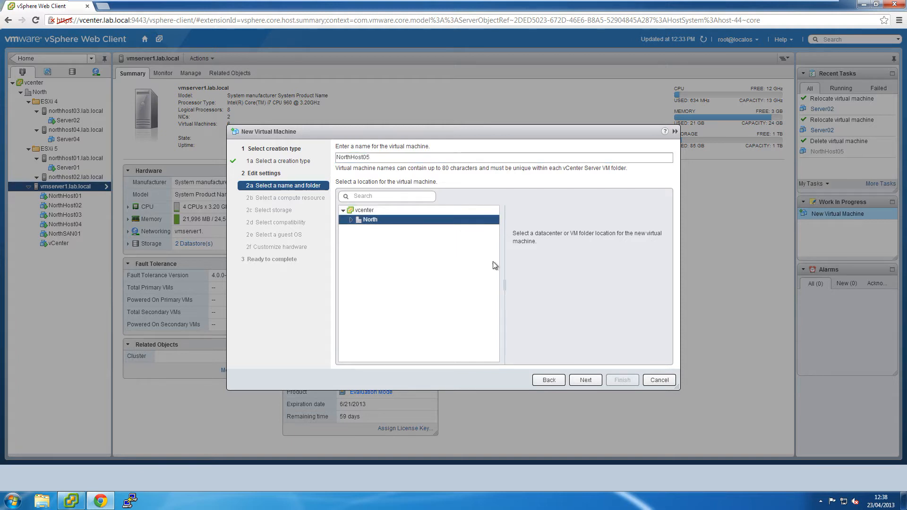
pyautogui.click(584, 381)
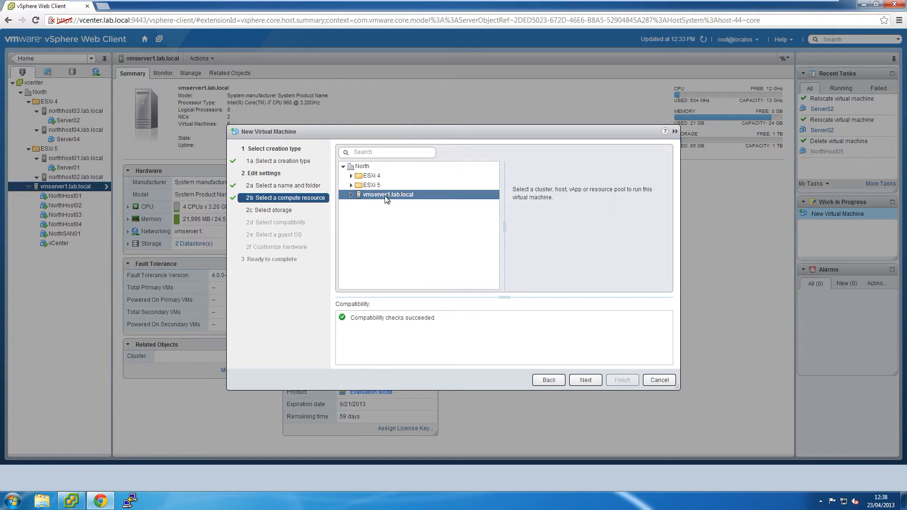
# Step: Accept vmserver1.lab.local as the compute resource and store the virtual machine on the VirtualMachines datastore
pyautogui.click(585, 380)
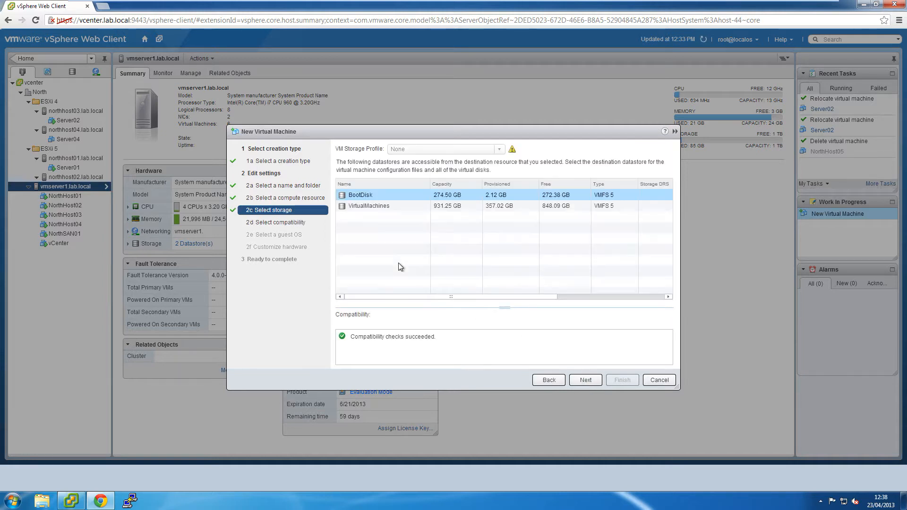
pyautogui.click(378, 207)
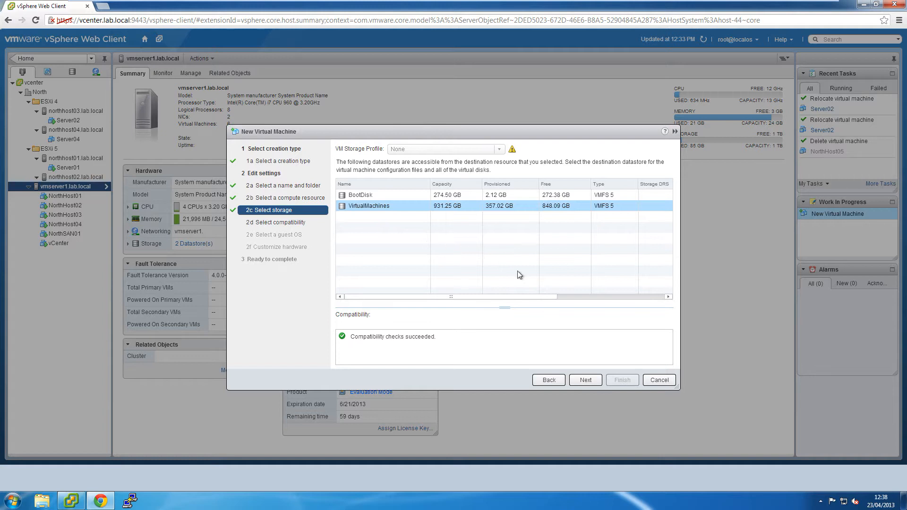
pyautogui.click(586, 380)
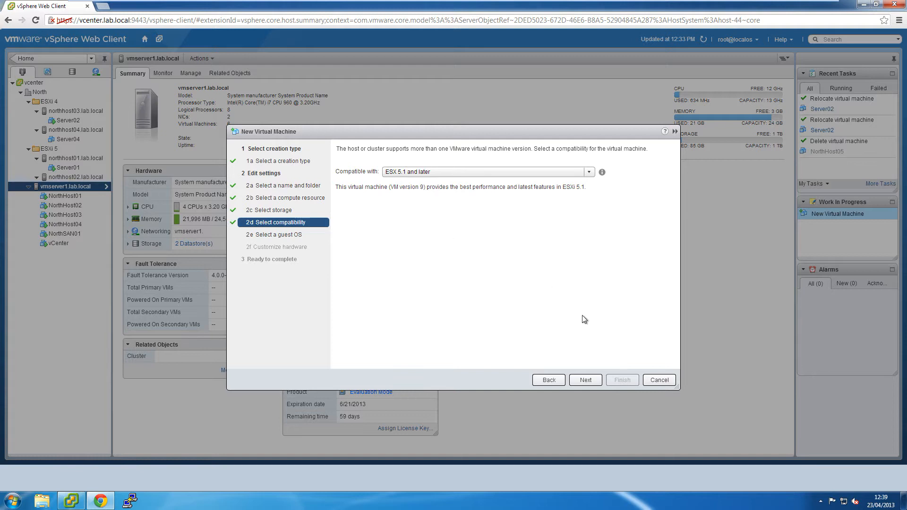
# Step: Keep the ESX 5.1 and later compatibility and set the guest OS to family Other, version Other (64-bit)
pyautogui.click(584, 377)
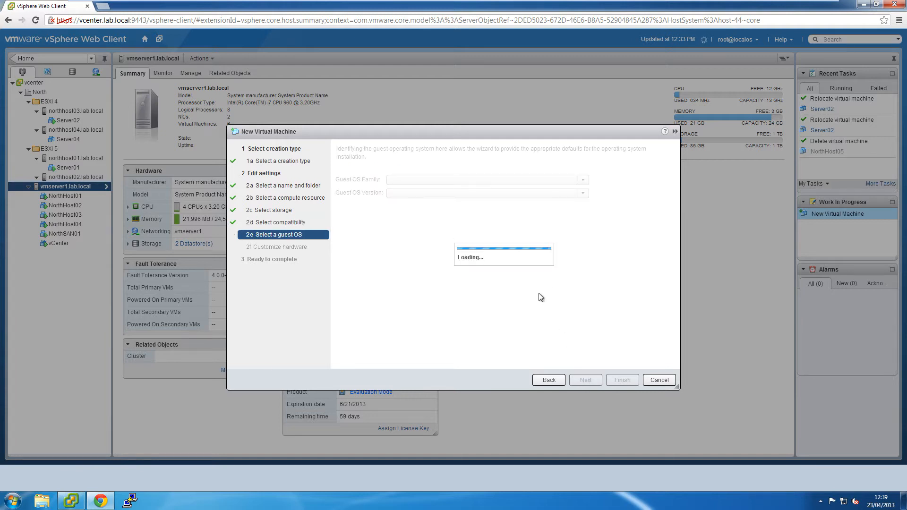
pyautogui.click(466, 180)
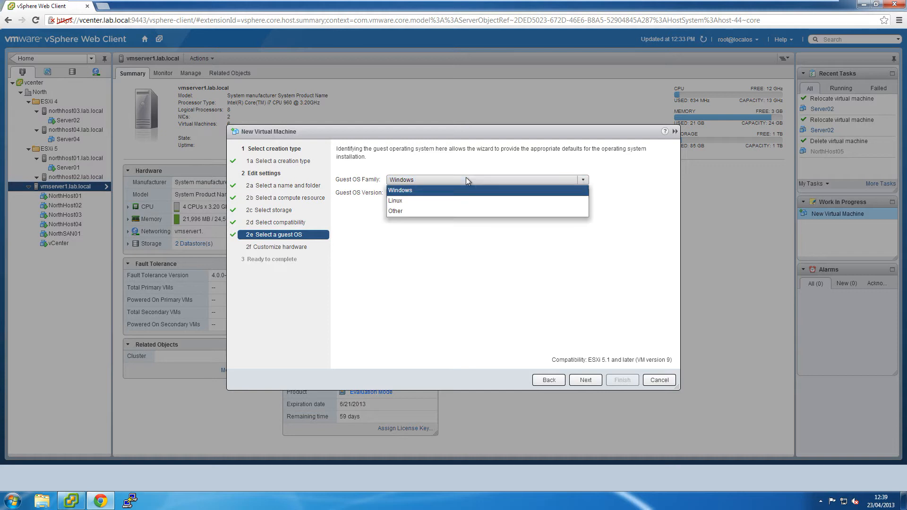
pyautogui.click(467, 212)
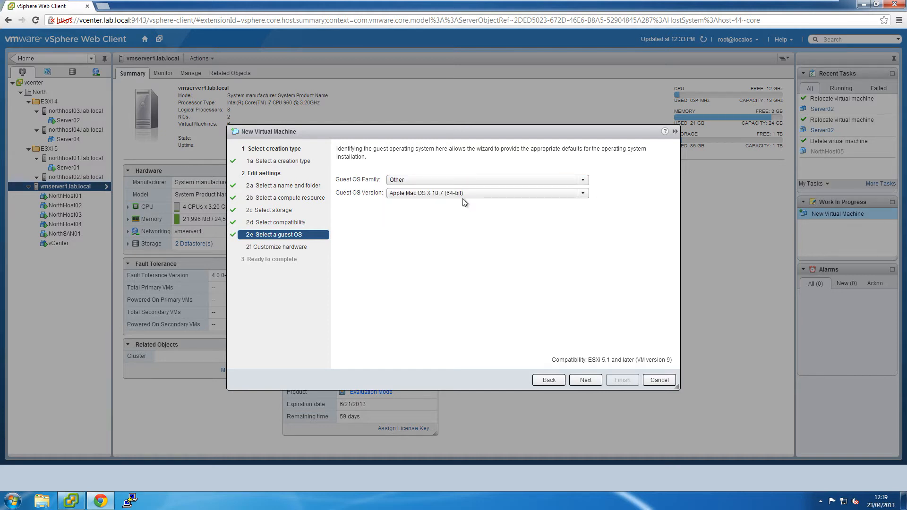
pyautogui.click(464, 194)
pyautogui.moveTo(587, 218); pyautogui.dragTo(586, 248)
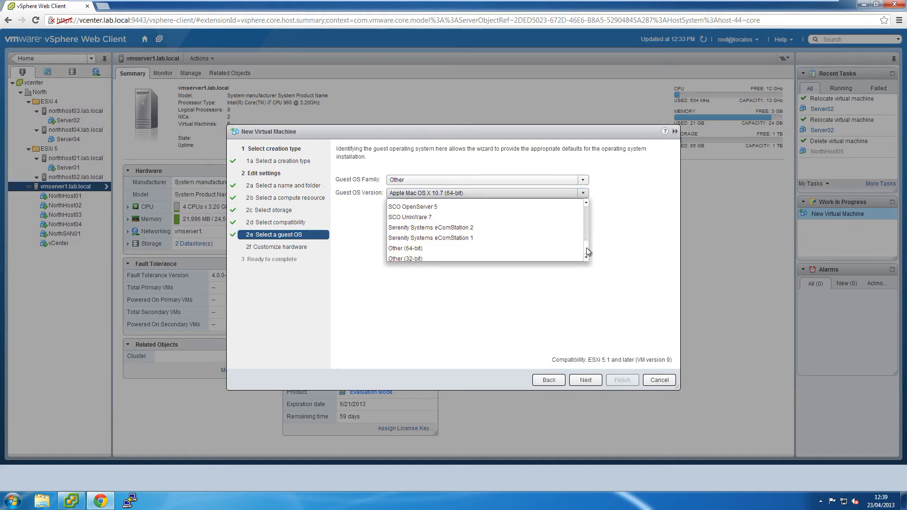
pyautogui.click(504, 252)
pyautogui.click(599, 379)
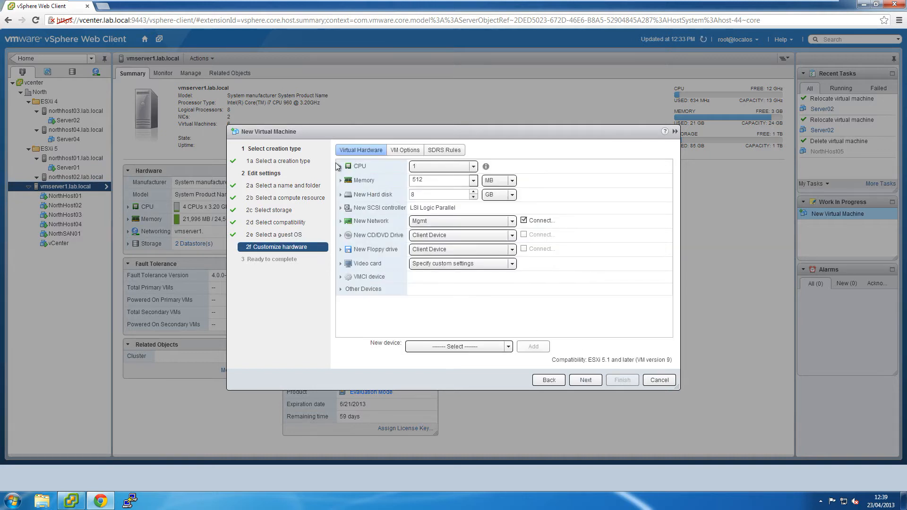
# Step: Expose hardware assisted virtualization to the guest OS in the new machine's CPU settings
pyautogui.click(341, 166)
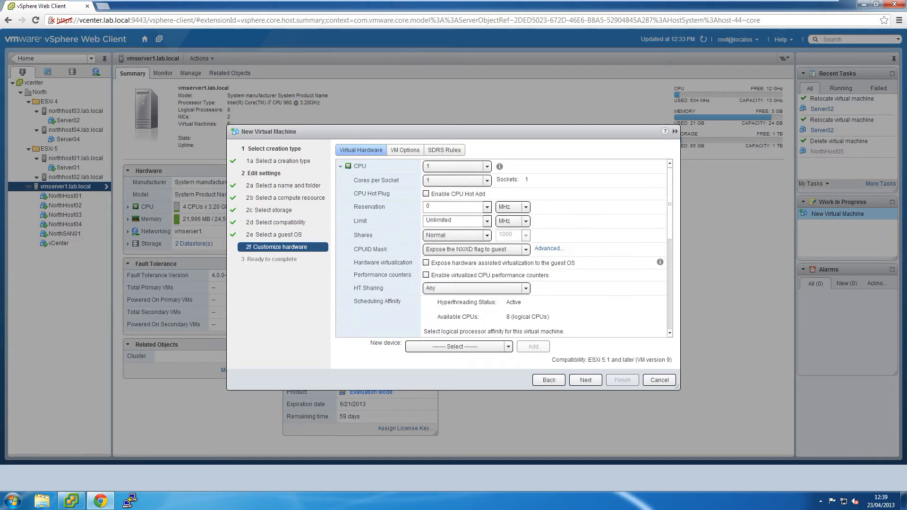
pyautogui.moveTo(354, 263); pyautogui.dragTo(413, 266)
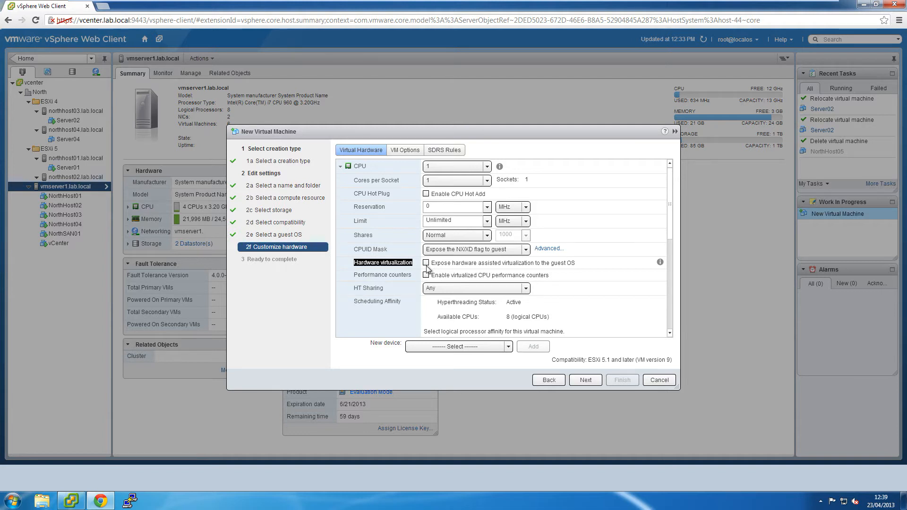
pyautogui.click(430, 265)
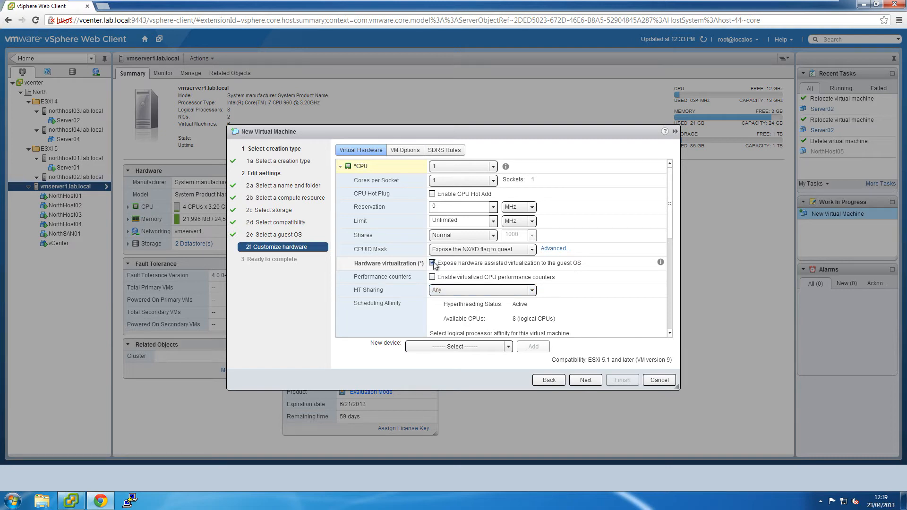
# Step: Go back and set the compatibility to ESX 5.0 and later, then check the CPU's hardware virtualization option
pyautogui.click(556, 382)
pyautogui.click(549, 380)
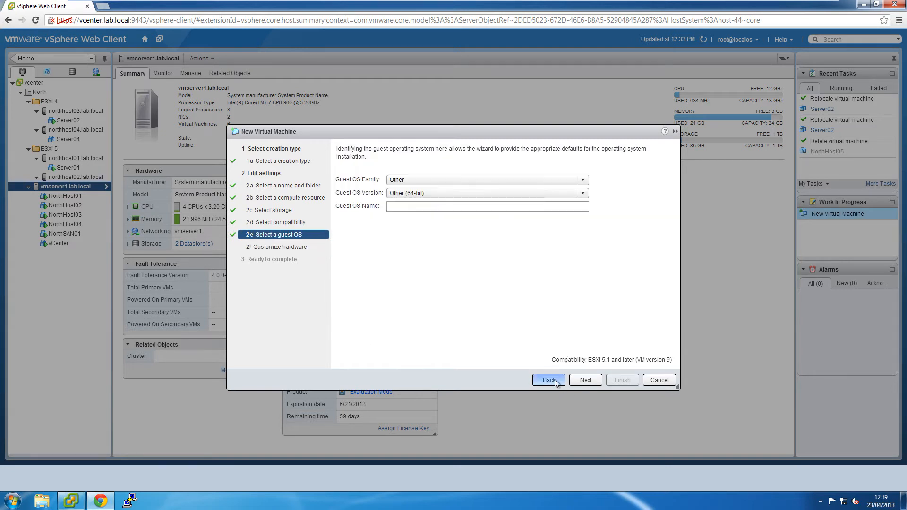
pyautogui.click(401, 175)
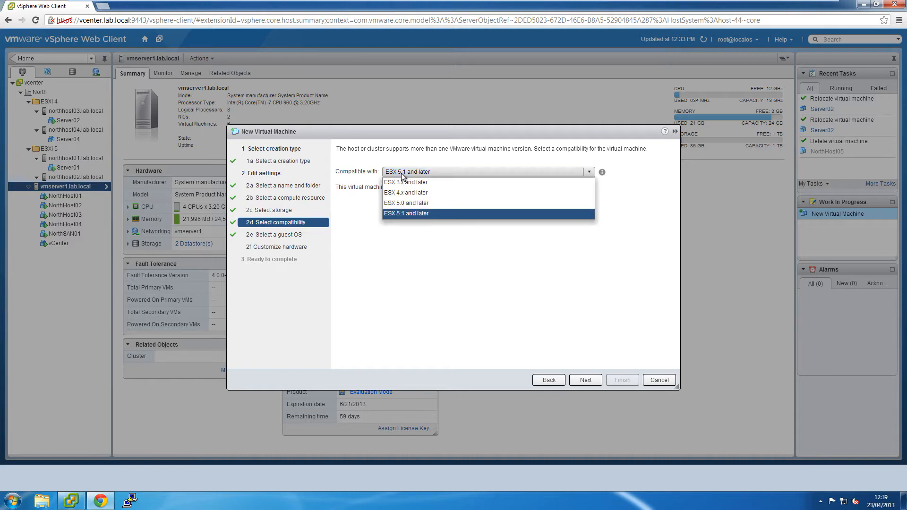
pyautogui.click(401, 203)
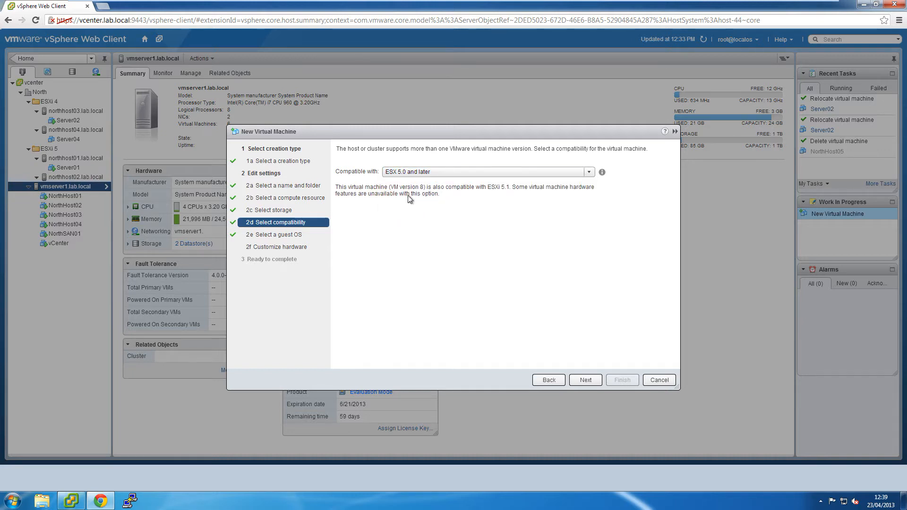
pyautogui.click(589, 381)
pyautogui.click(589, 381)
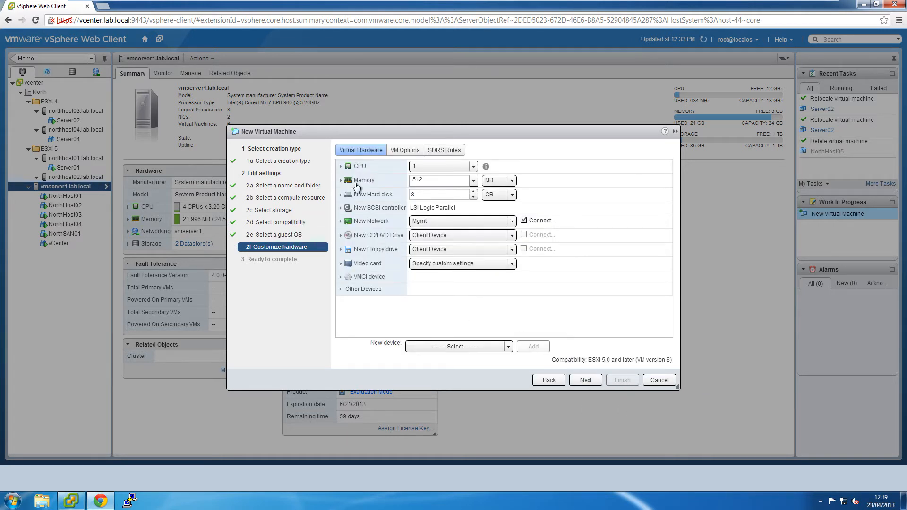
pyautogui.click(341, 168)
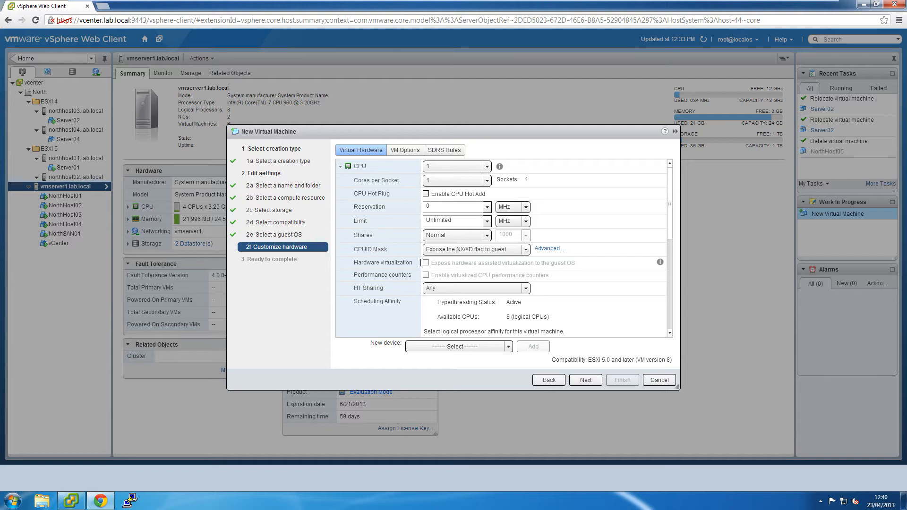
# Step: Set the virtual machine's compatibility back to ESX 5.1 and later and return to customizing the hardware
pyautogui.click(548, 380)
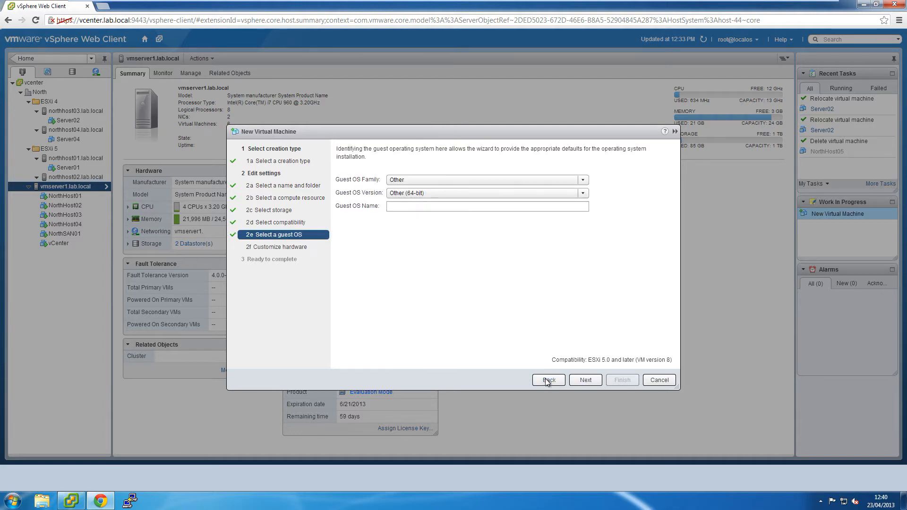
pyautogui.click(547, 381)
pyautogui.click(409, 173)
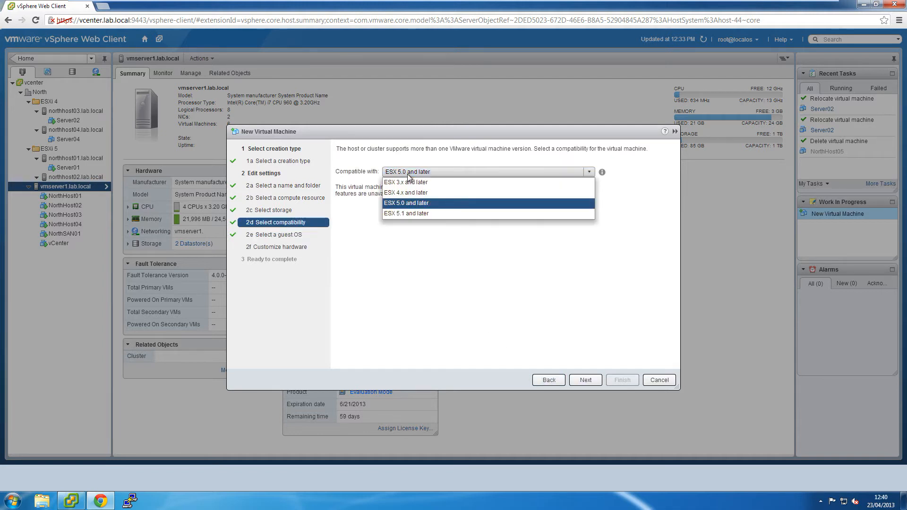
pyautogui.click(409, 214)
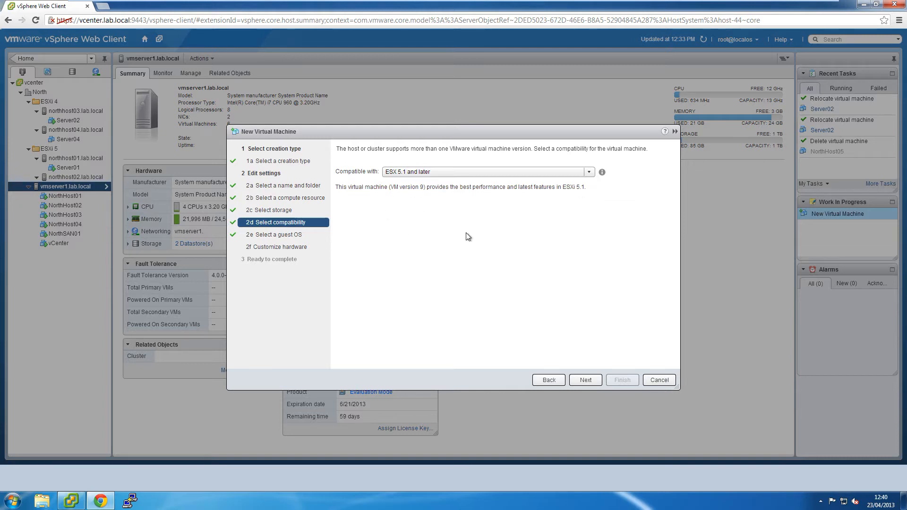
pyautogui.click(583, 379)
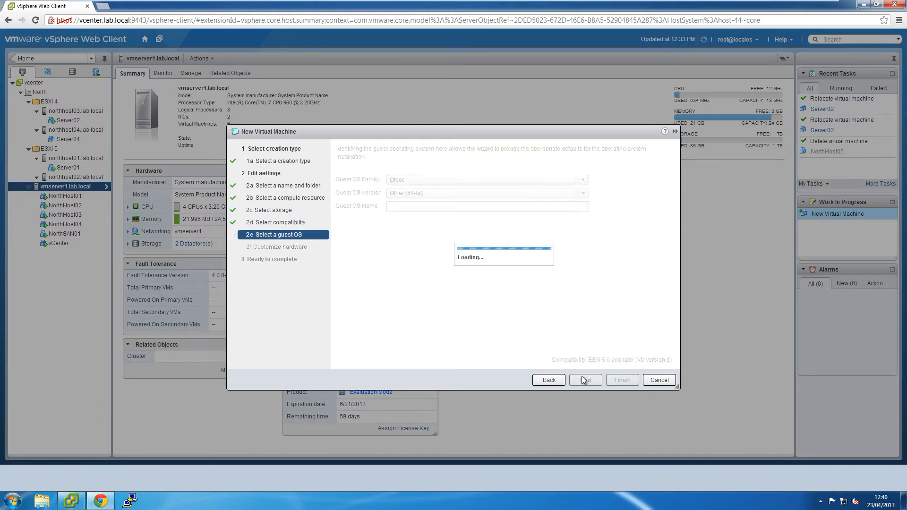
pyautogui.click(583, 379)
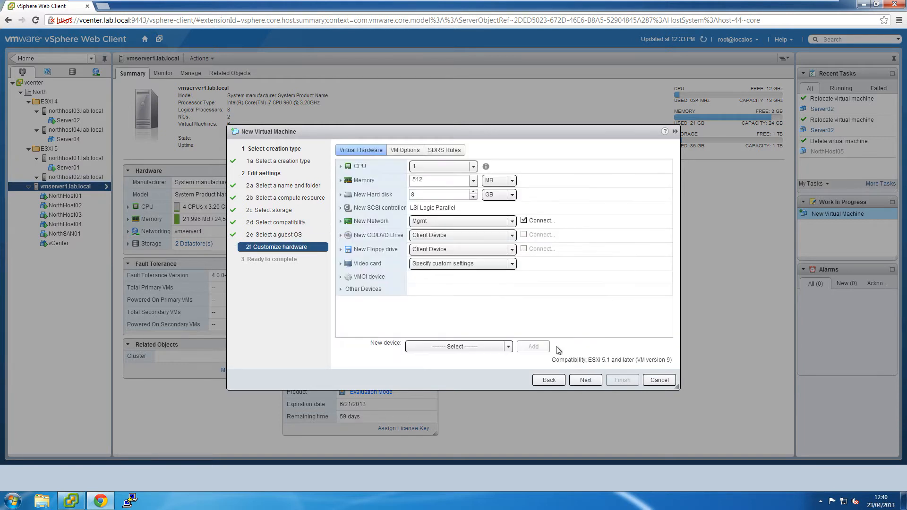
# Step: Give the virtual machine 2 CPUs with 2 cores per socket and expose hardware assisted virtualization to the guest OS
pyautogui.click(472, 169)
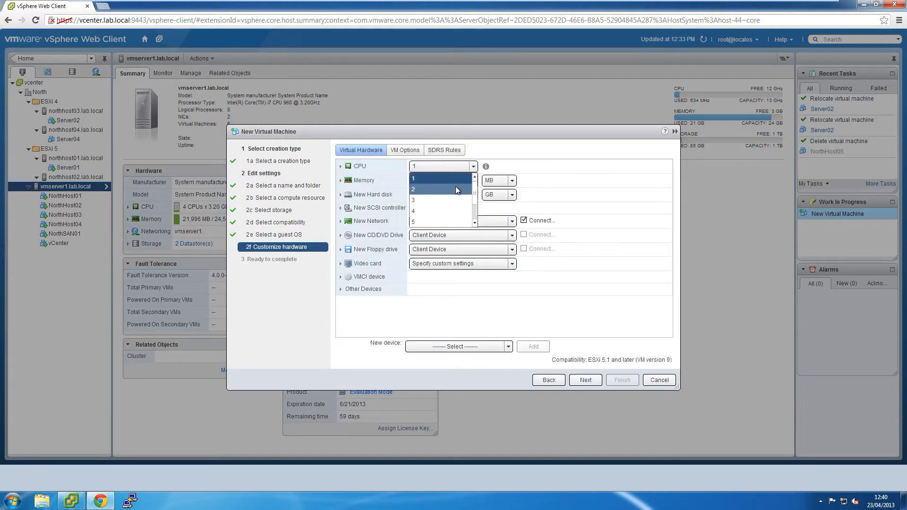
pyautogui.click(455, 188)
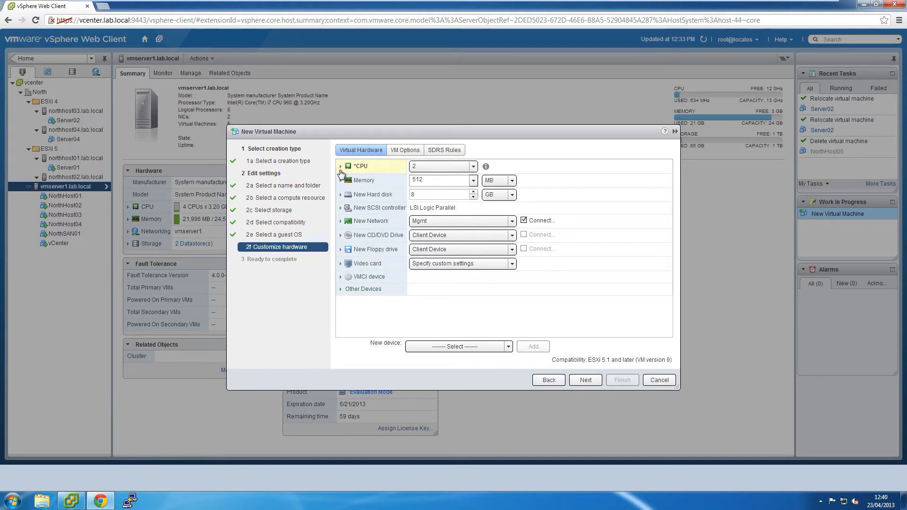
pyautogui.click(341, 168)
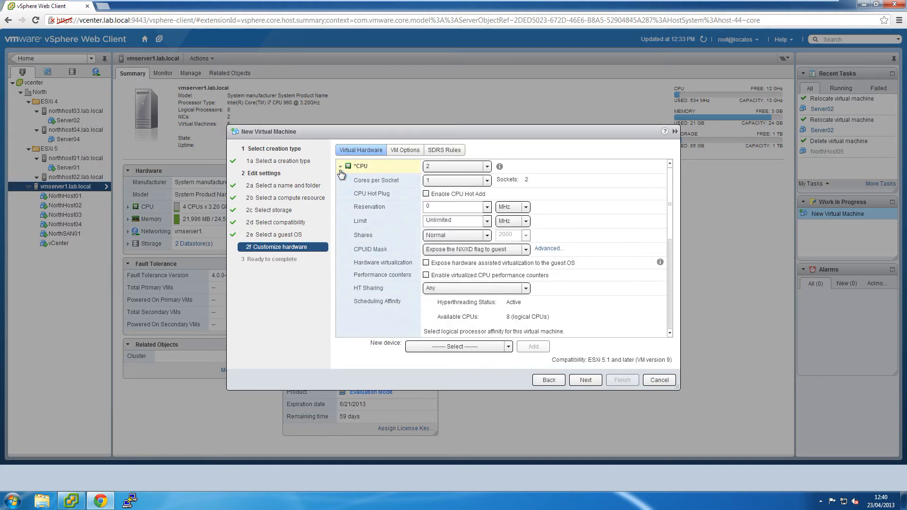
pyautogui.click(432, 184)
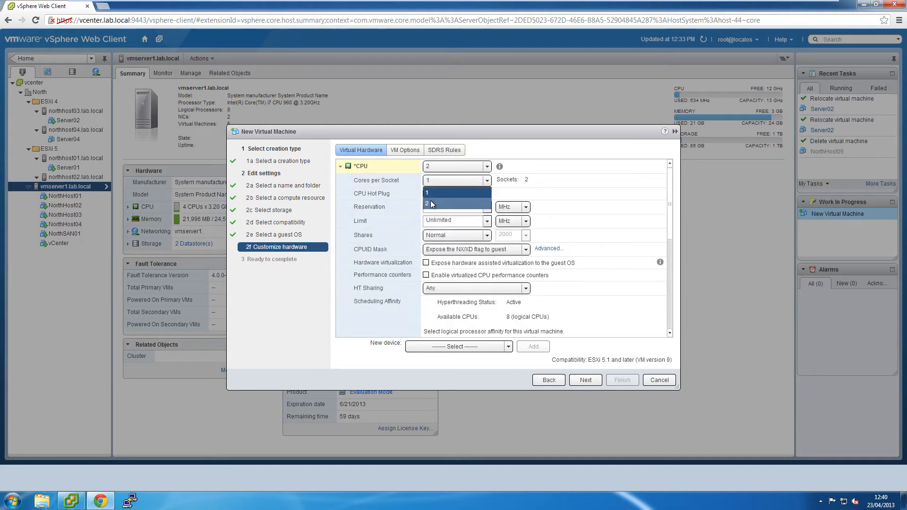
pyautogui.click(430, 201)
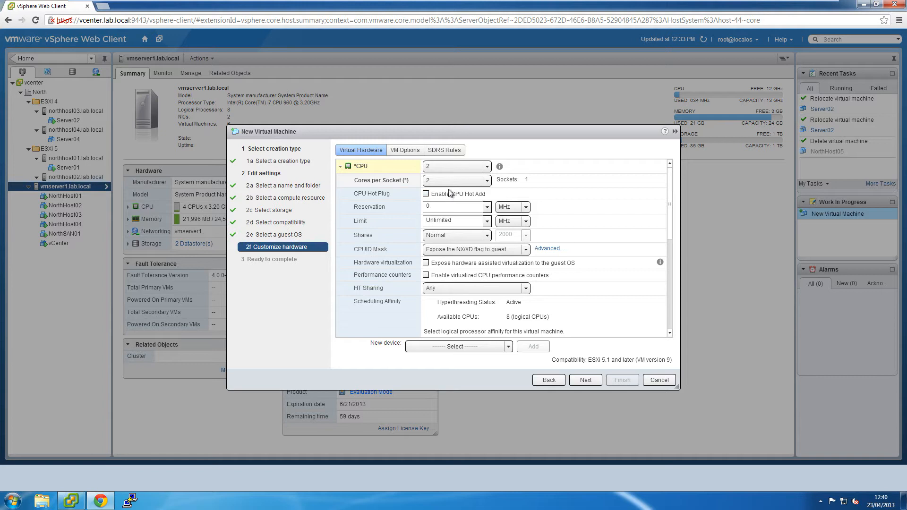
pyautogui.click(426, 264)
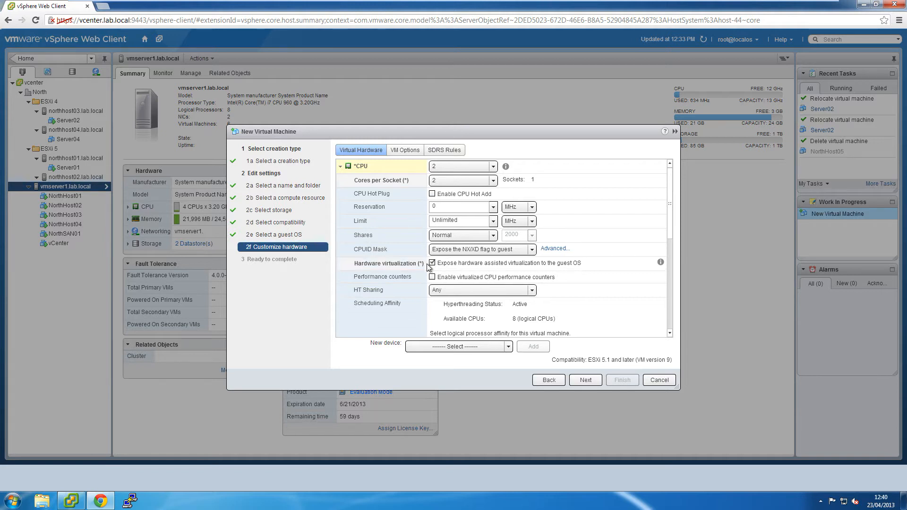
pyautogui.click(340, 167)
# Step: Set the new virtual machine's memory to 2048 MB and connect its network adapter to the Trunk network
pyautogui.click(454, 181)
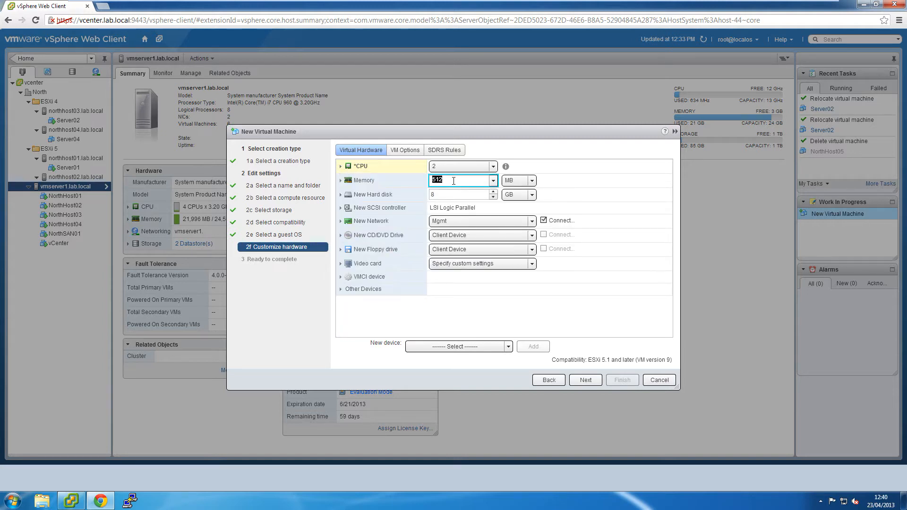
pyautogui.write('2048')
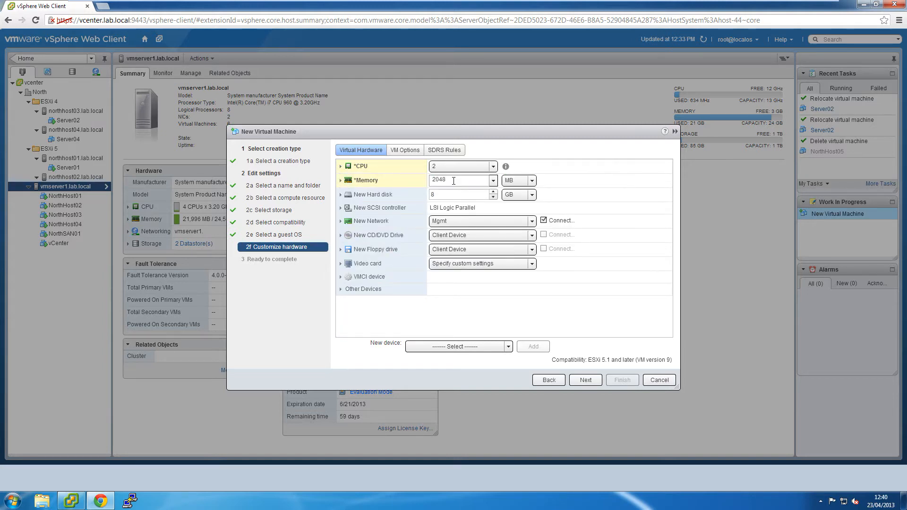
pyautogui.click(466, 221)
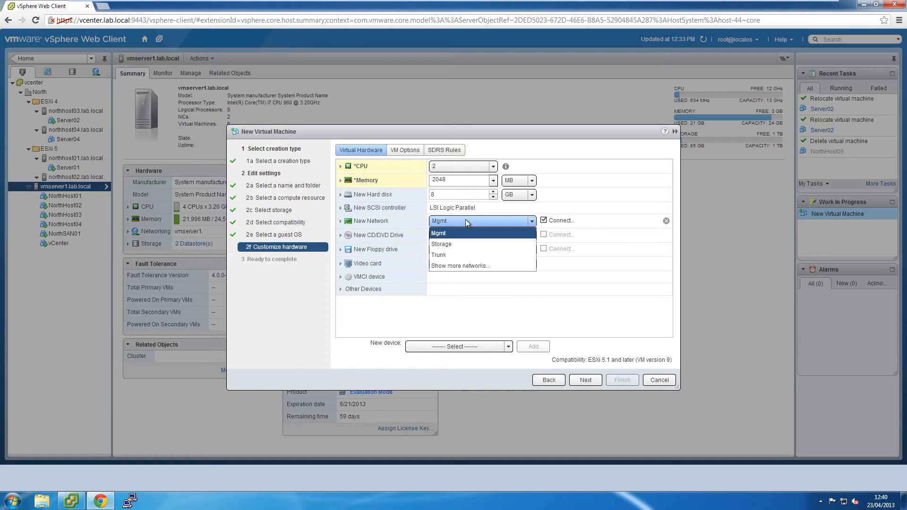
pyautogui.click(461, 253)
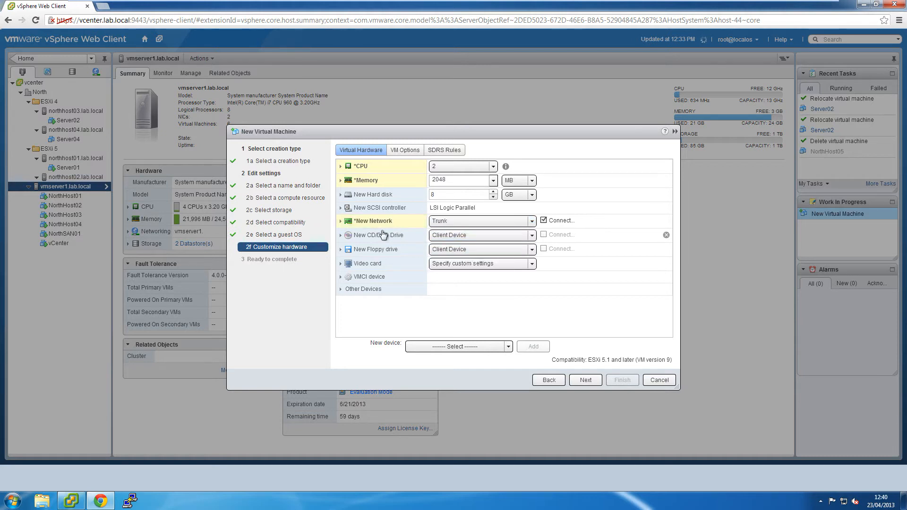
# Step: Review the adapter types offered for the new network adapter, keeping E1000
pyautogui.click(341, 221)
pyautogui.click(495, 249)
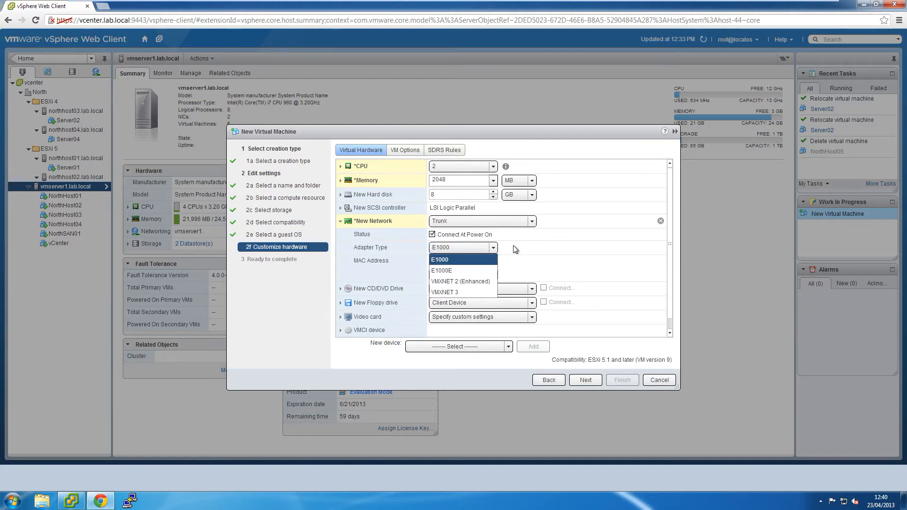
pyautogui.click(514, 249)
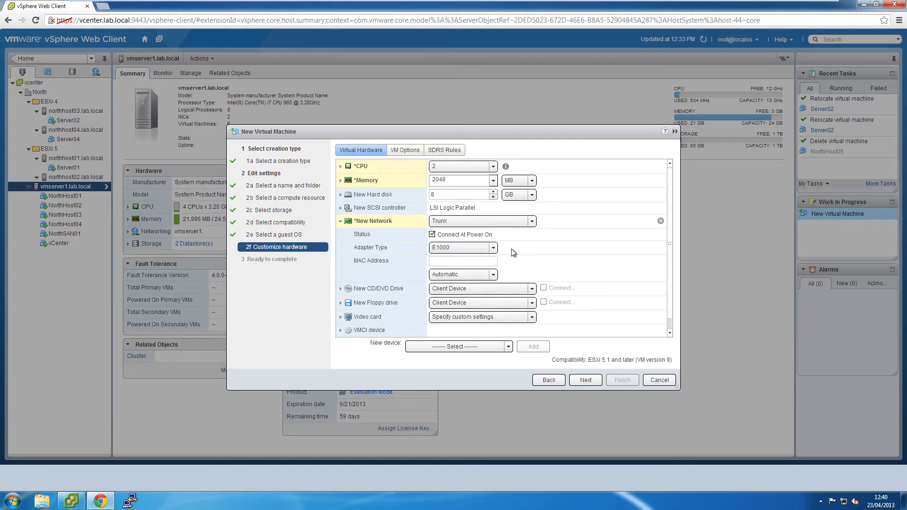
pyautogui.click(344, 219)
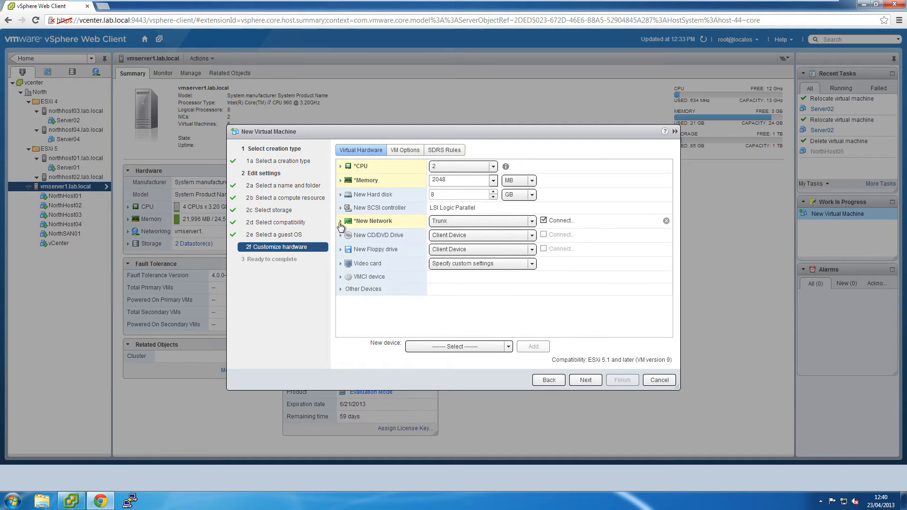
# Step: Attach the last VMware-VMvisor-Installer ISO on the BootDisk datastore to the CD/DVD drive and have it connect at power on
pyautogui.click(524, 237)
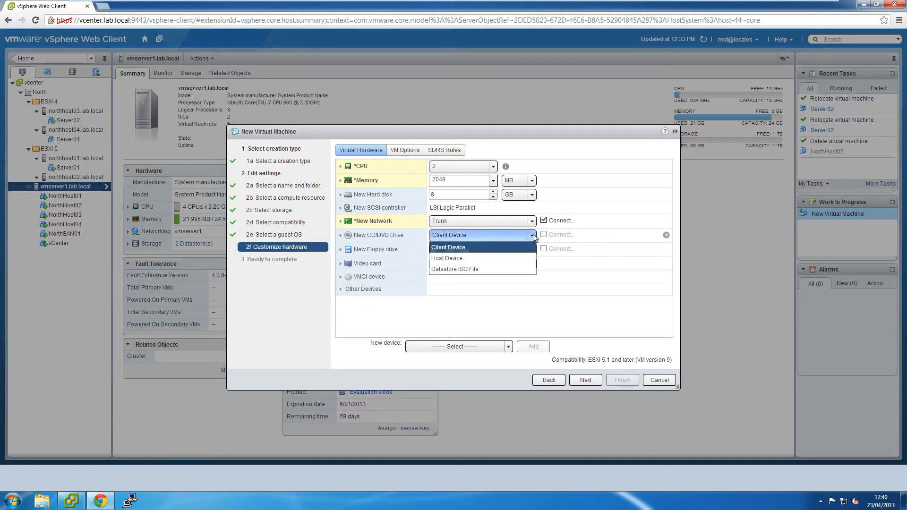
pyautogui.click(514, 268)
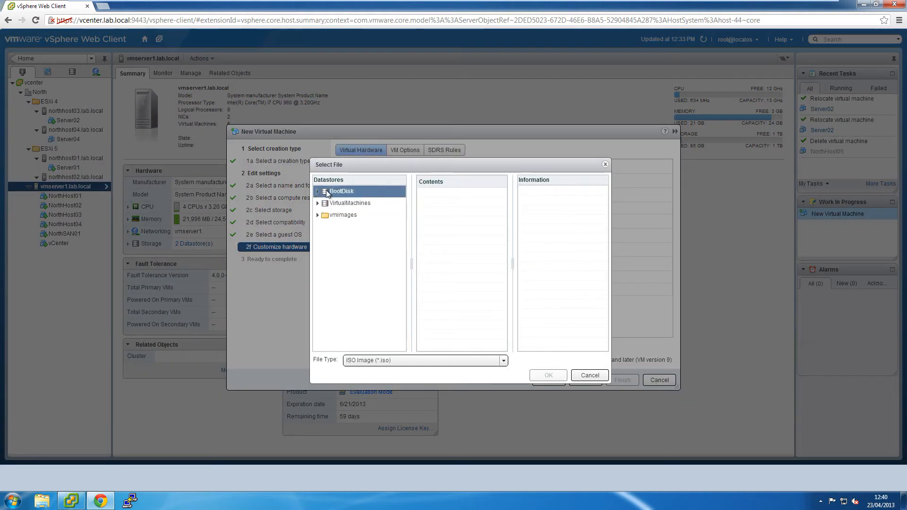
pyautogui.click(331, 192)
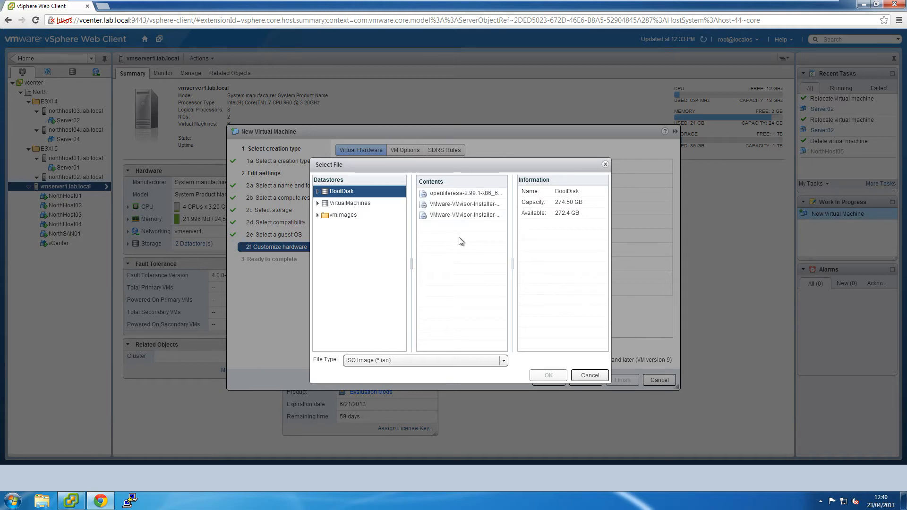
pyautogui.click(461, 216)
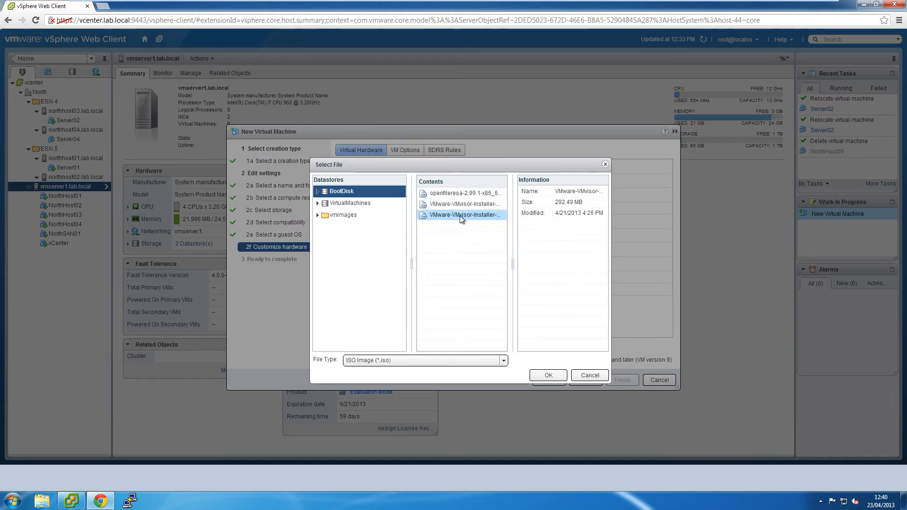
pyautogui.click(548, 375)
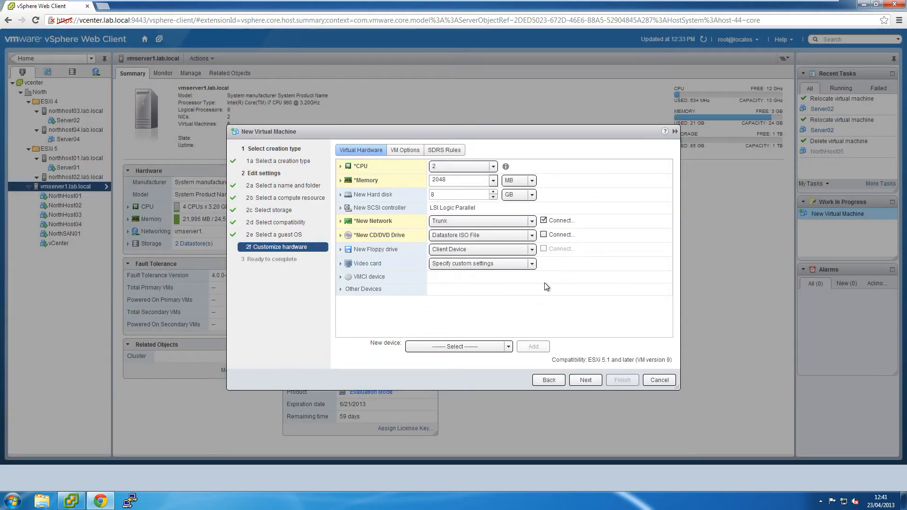
pyautogui.click(543, 235)
# Step: Remove the floppy drive from the new machine's hardware and finish creating the virtual machine
pyautogui.click(666, 249)
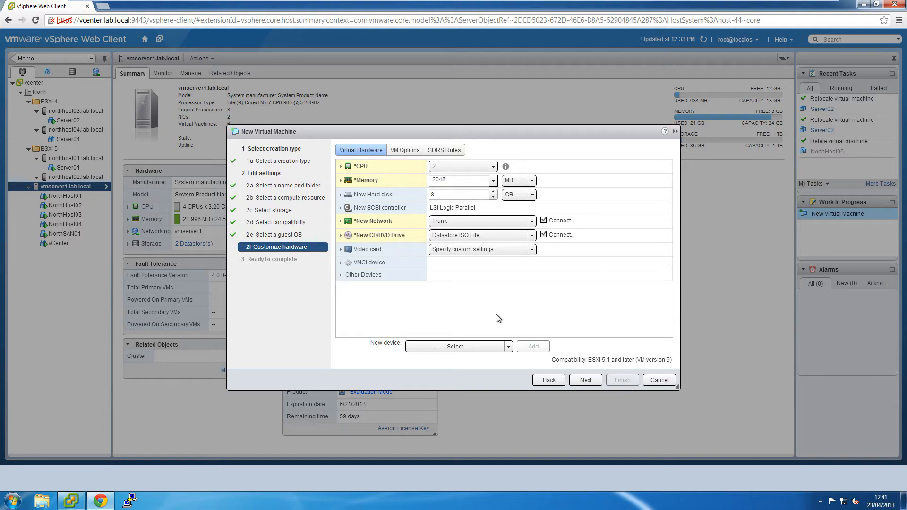
pyautogui.click(509, 348)
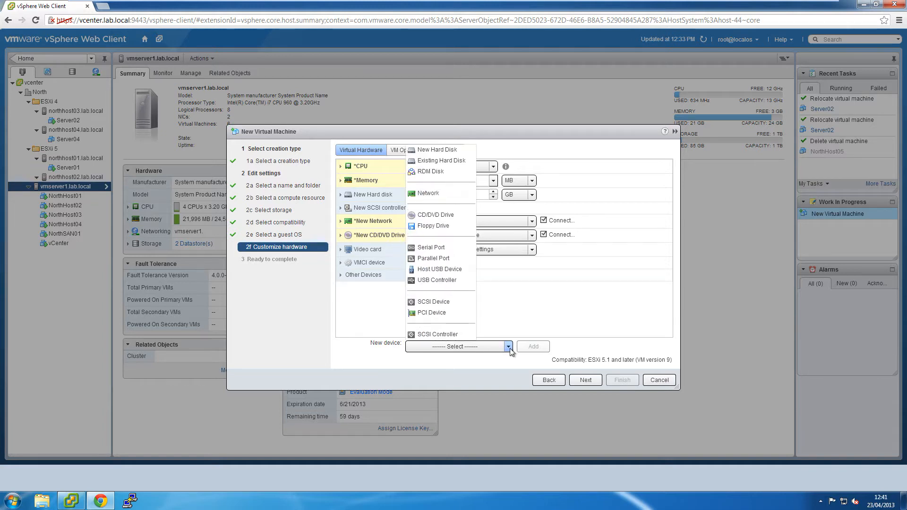
pyautogui.click(514, 311)
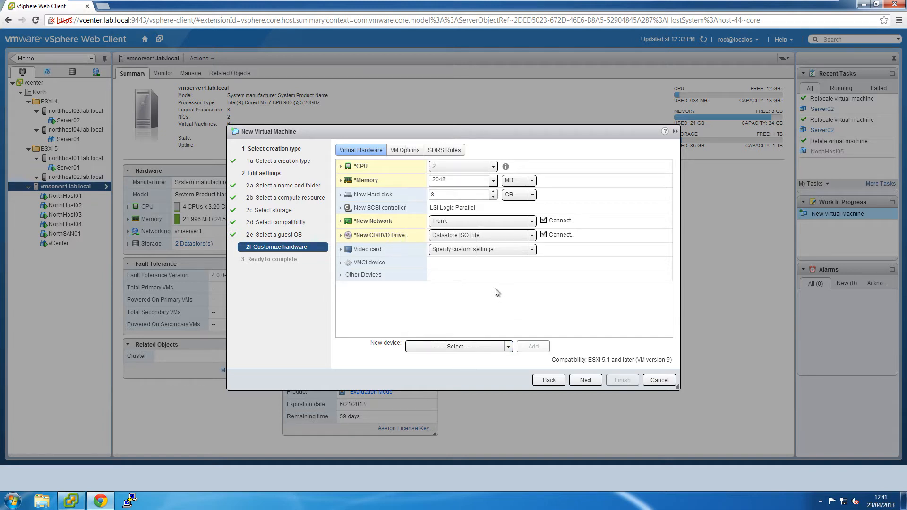
pyautogui.click(591, 385)
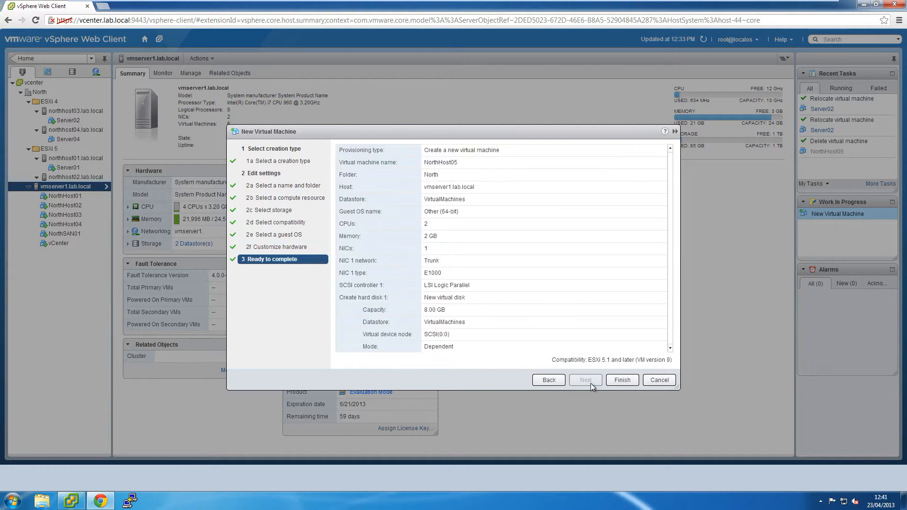
pyautogui.click(618, 382)
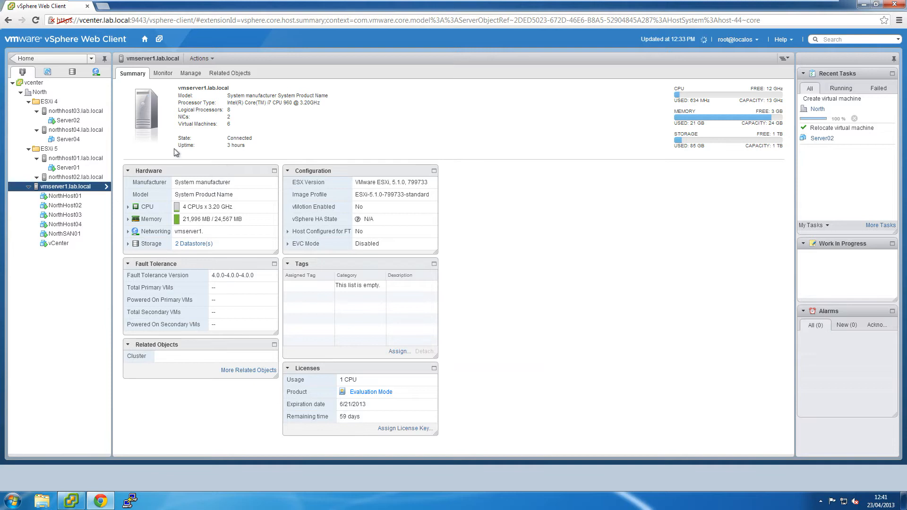
# Step: Switch the inventory to virtual machines and list all virtual machines under the vcenter root
pyautogui.click(52, 71)
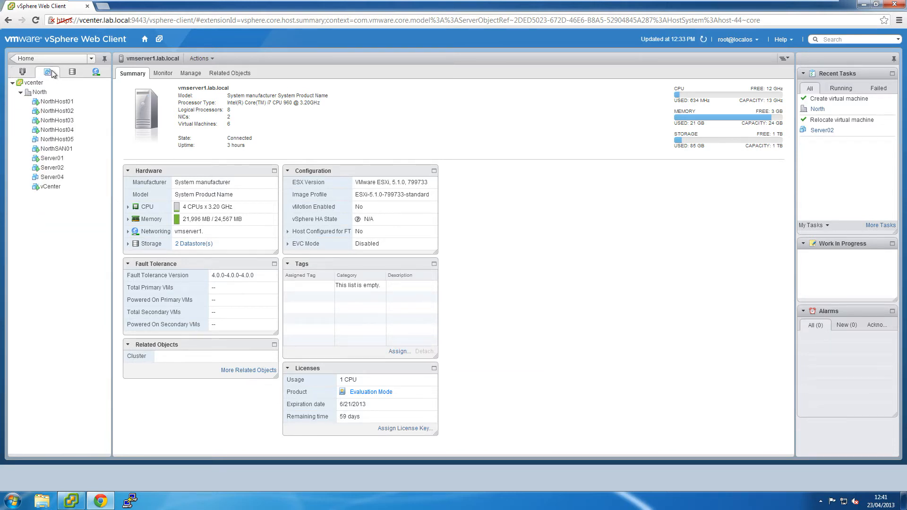
pyautogui.click(240, 74)
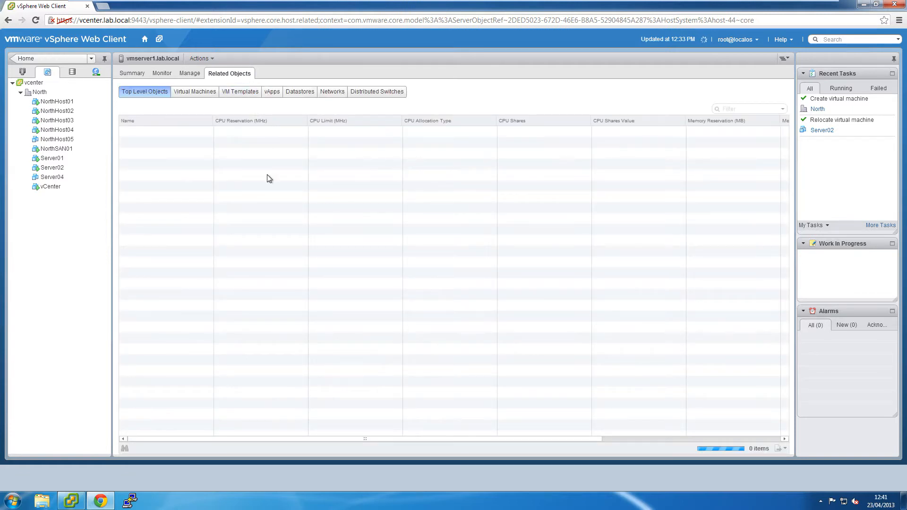
pyautogui.click(47, 92)
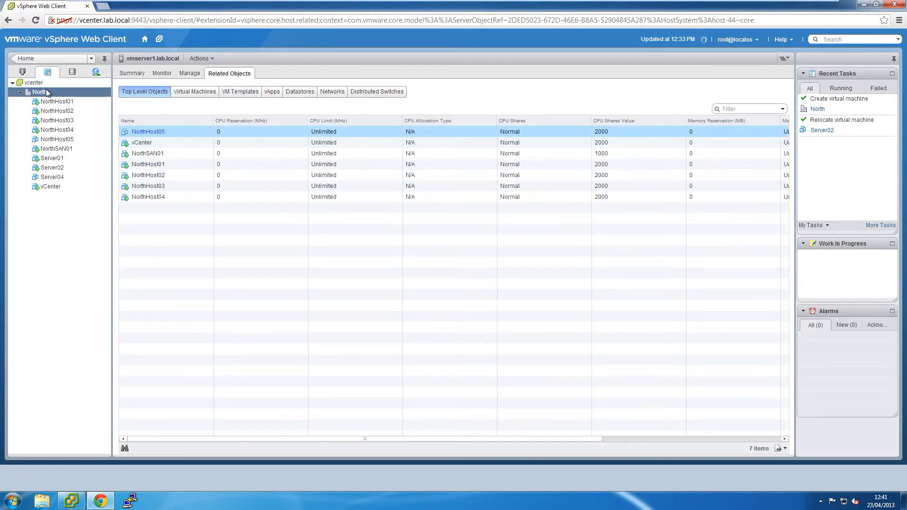
pyautogui.click(45, 84)
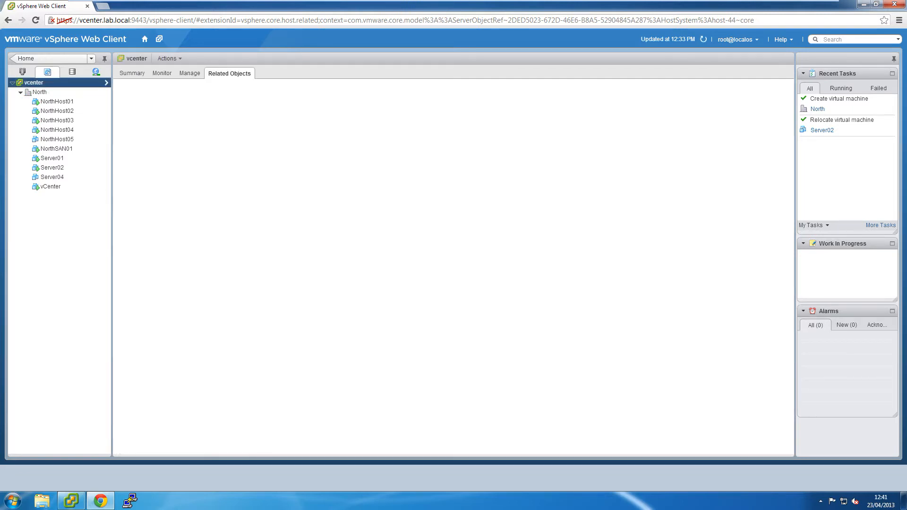
pyautogui.click(289, 94)
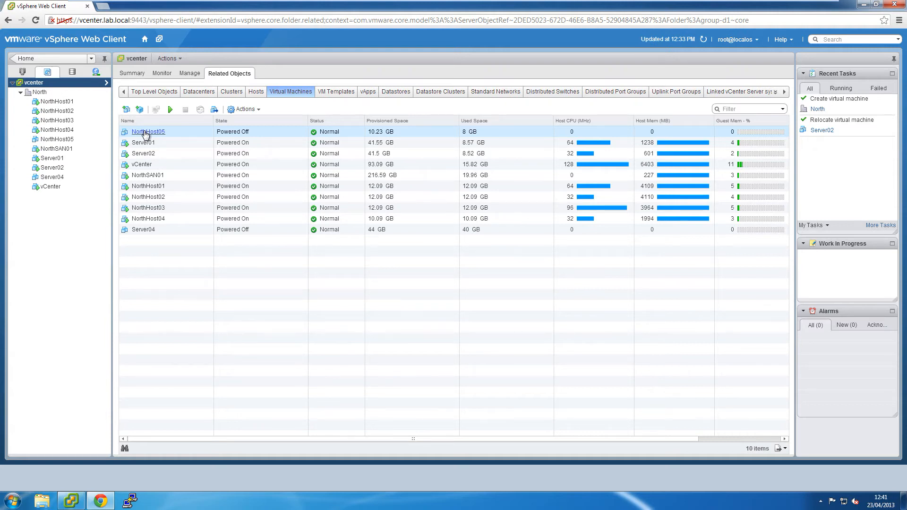
# Step: Examine the General Options in NorthHost05's VM options, including the guest OS, and close its settings without changes
pyautogui.rightClick(145, 134)
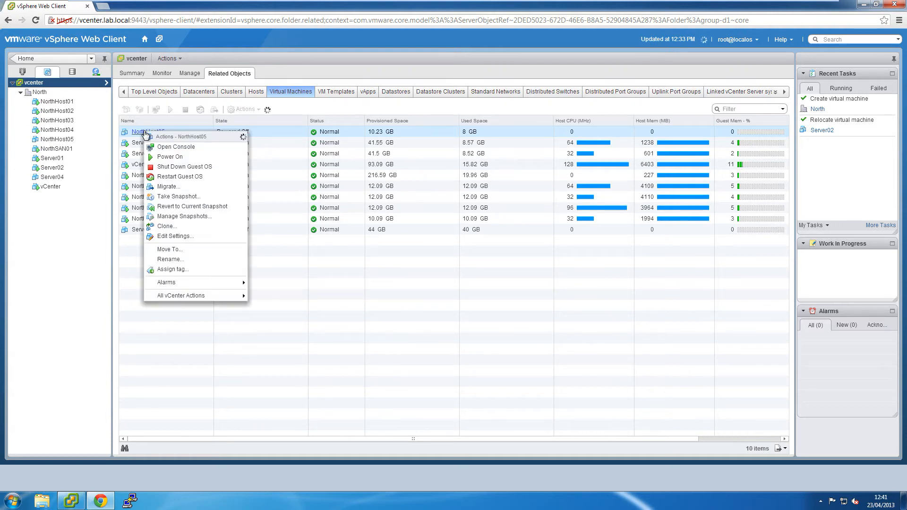
pyautogui.click(170, 237)
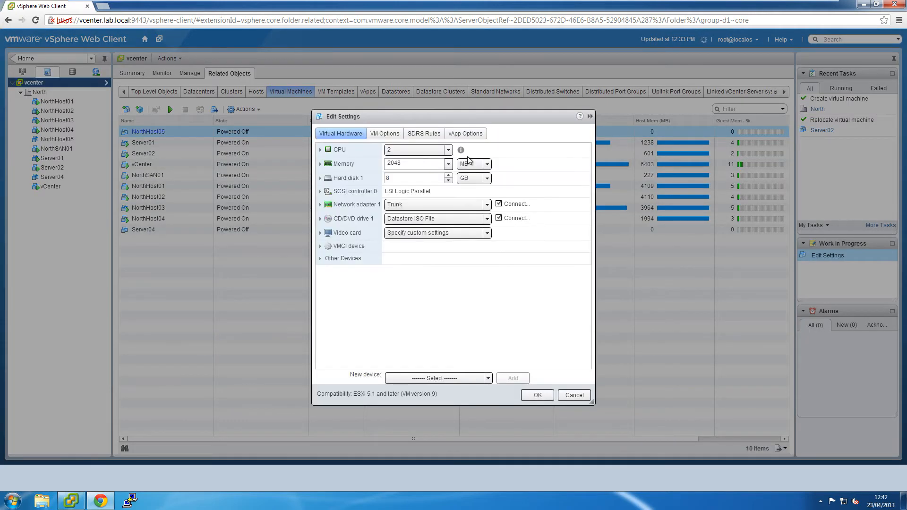
pyautogui.click(385, 133)
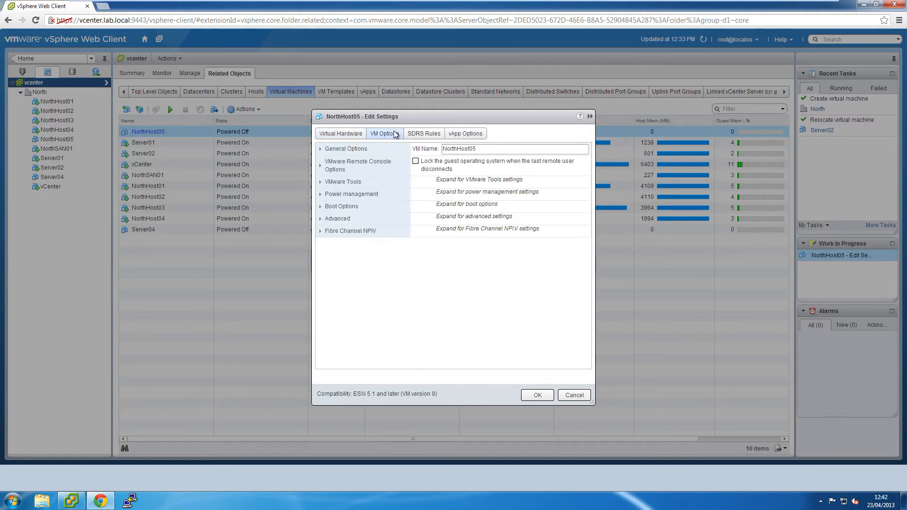
pyautogui.click(335, 149)
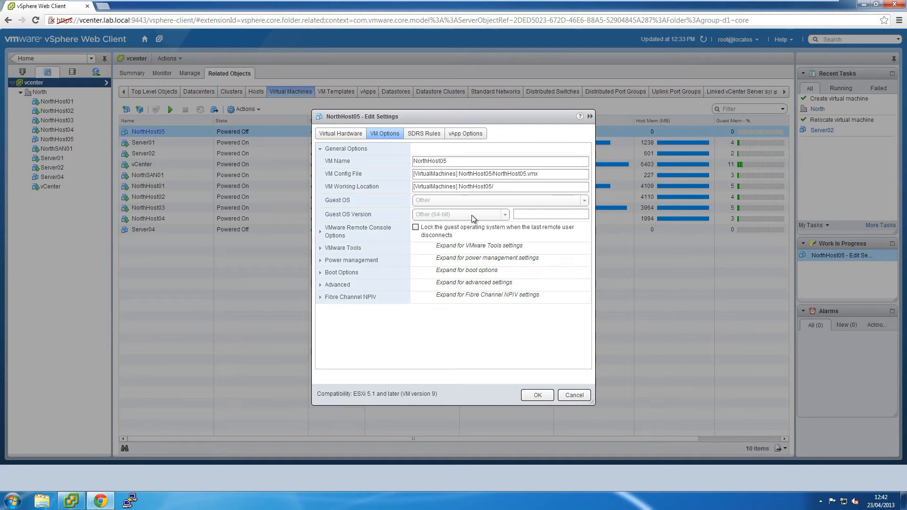
pyautogui.click(574, 395)
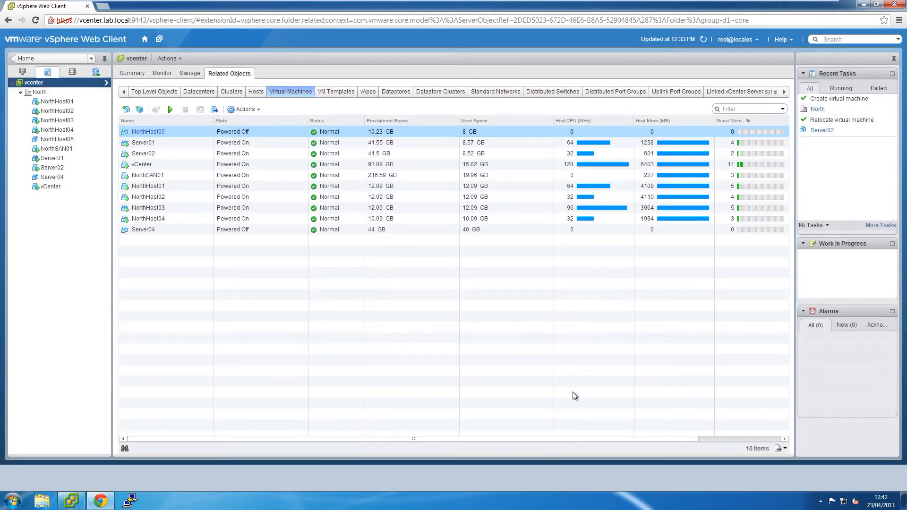
# Step: Return to the hosts and clusters inventory and view the summary of the NorthHost01 virtual machine
pyautogui.click(22, 71)
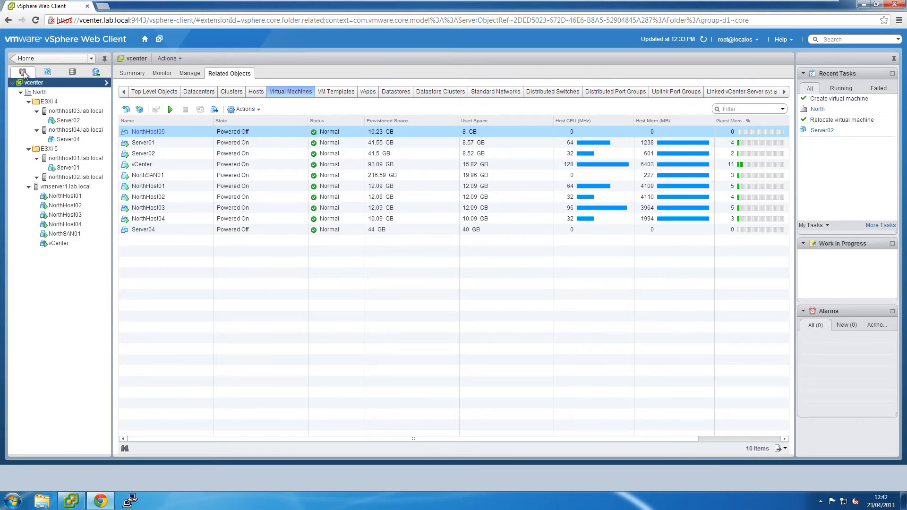
pyautogui.click(87, 159)
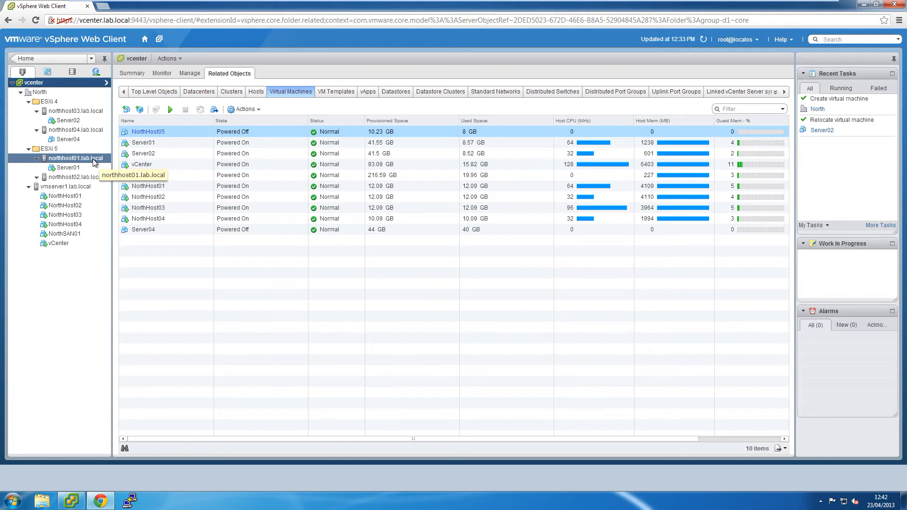
pyautogui.click(98, 177)
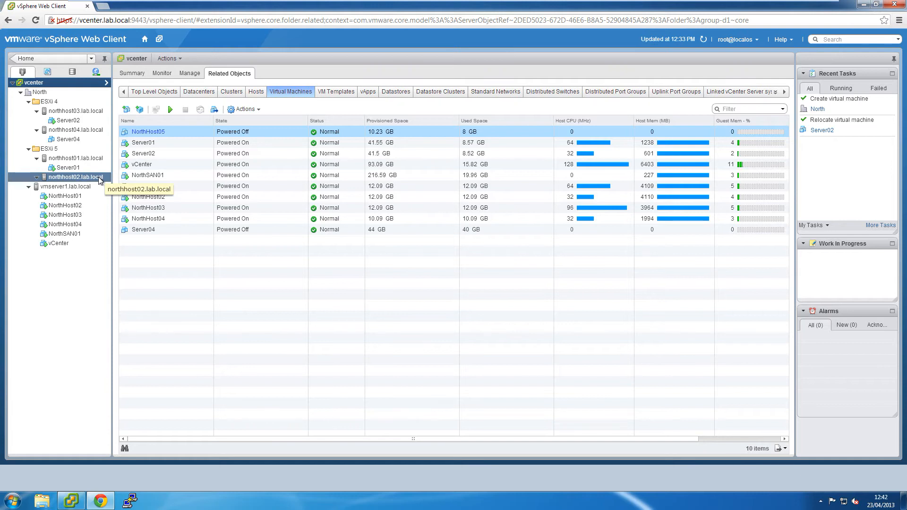
pyautogui.click(101, 160)
pyautogui.click(107, 177)
pyautogui.click(103, 158)
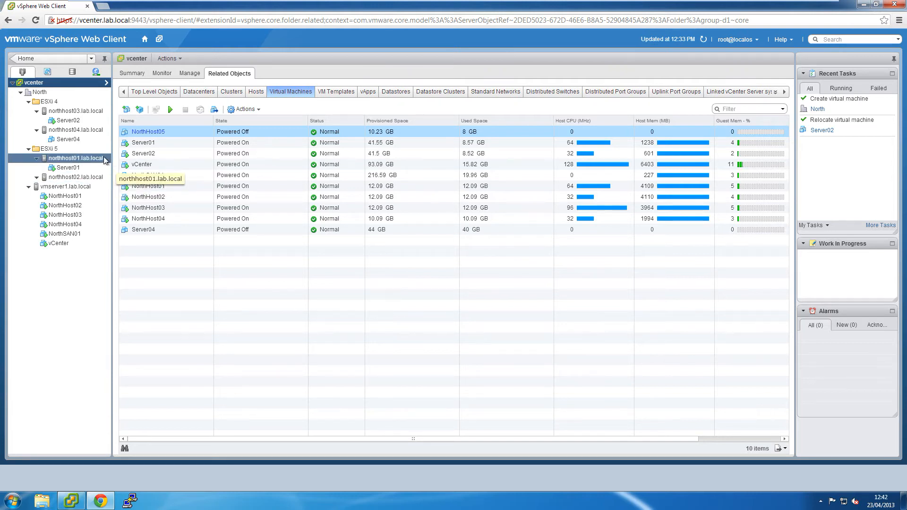
pyautogui.click(93, 196)
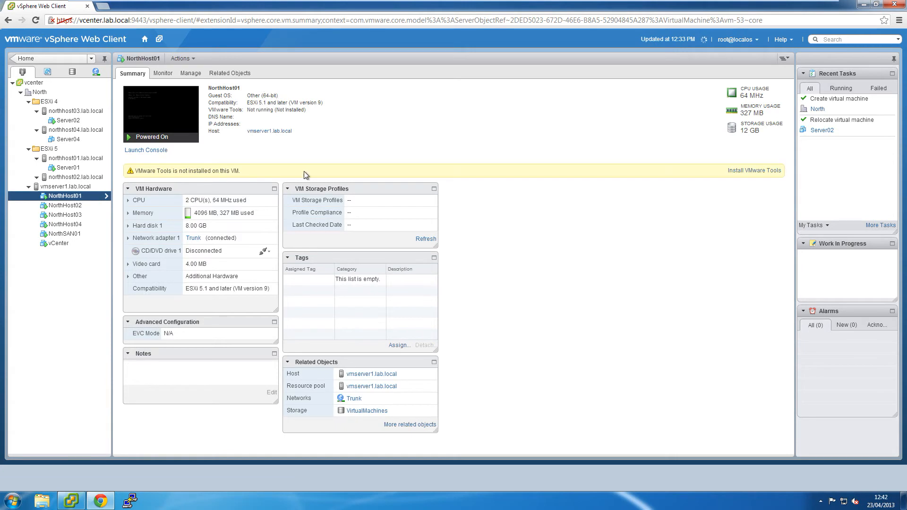
# Step: Compare the summaries of the Server01 and Server02 virtual machines, checking their hosts and compatibility levels
pyautogui.click(75, 168)
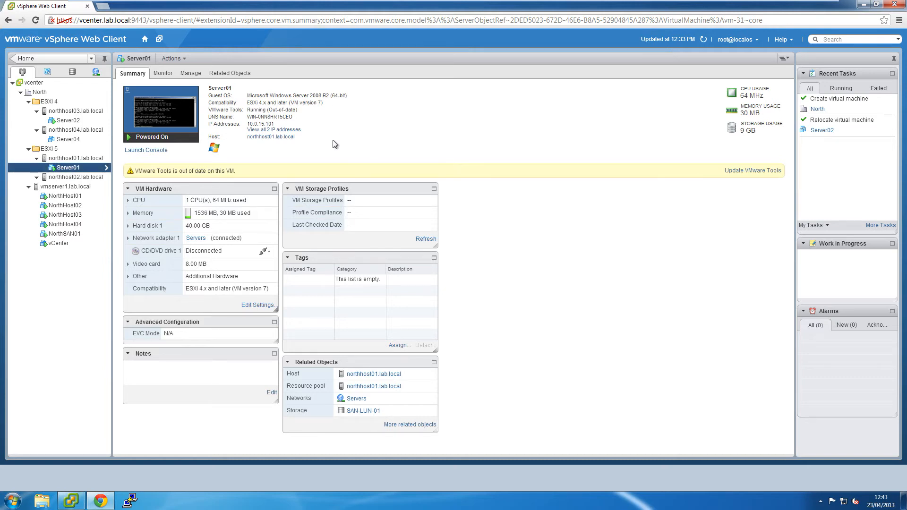
pyautogui.click(80, 111)
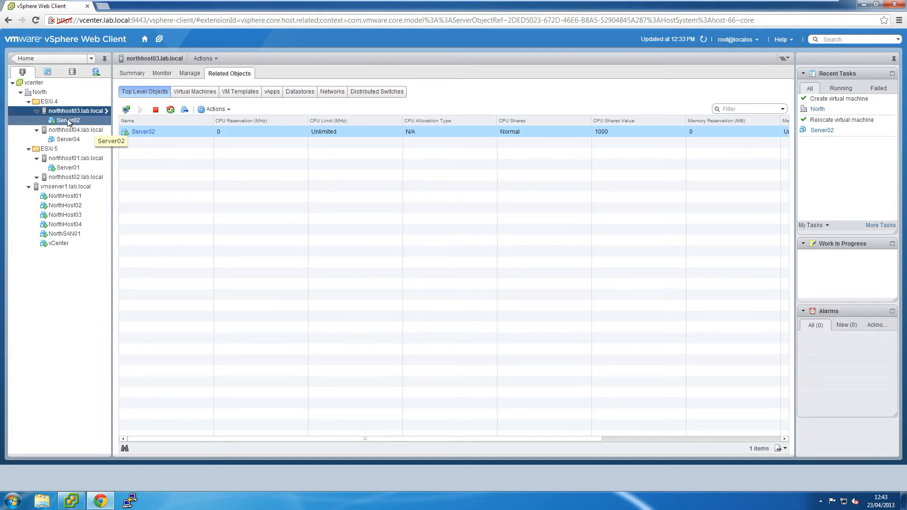
pyautogui.click(101, 121)
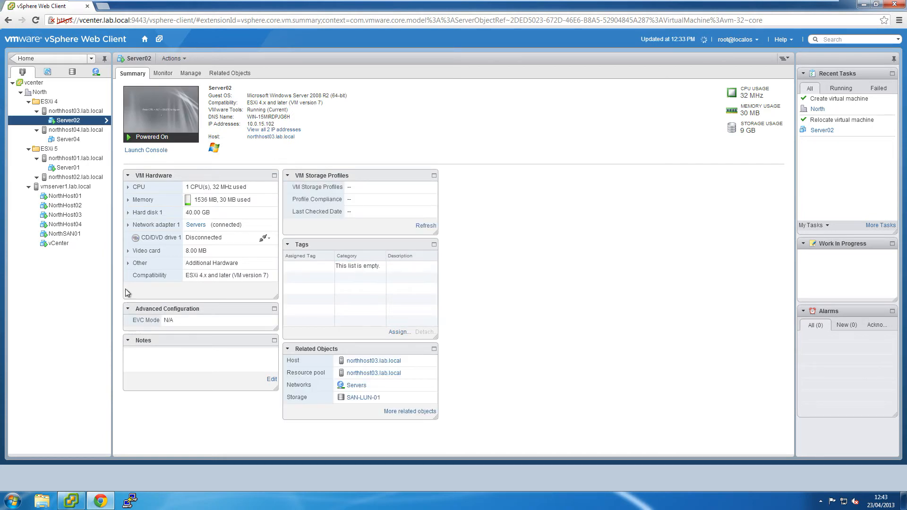
# Step: Compare the guest OS and compatibility in the summaries of the NorthHost03 and NorthHost04 virtual machines
pyautogui.click(81, 216)
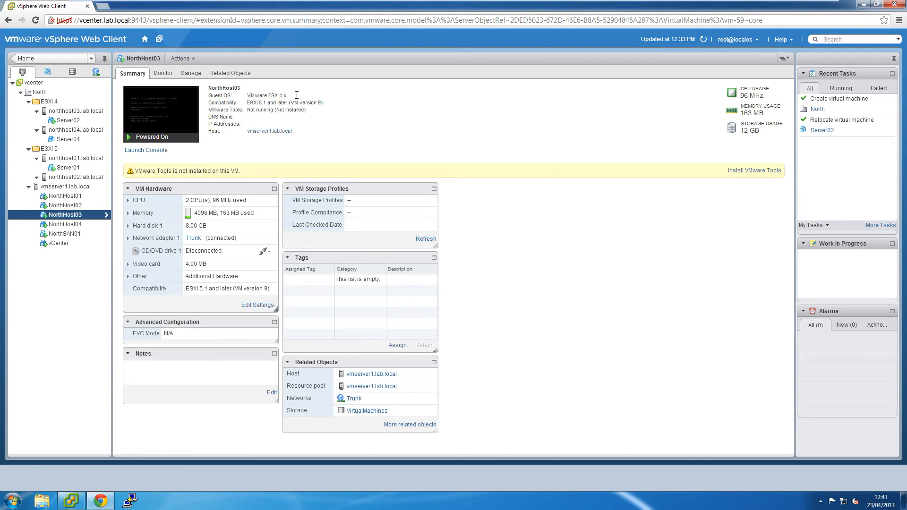
pyautogui.click(79, 225)
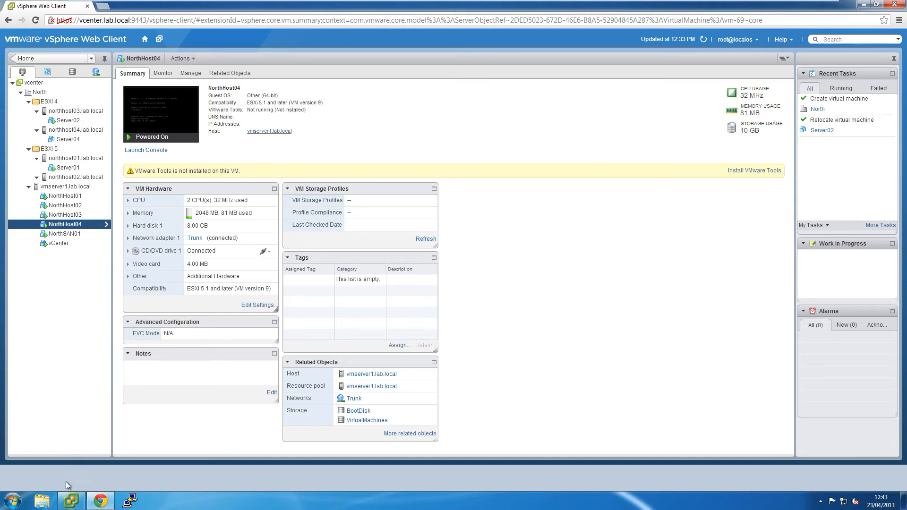
# Step: Switch to the vSphere Client, check the guest operating system in NorthHost03's general options, and close the properties without changes
pyautogui.click(70, 502)
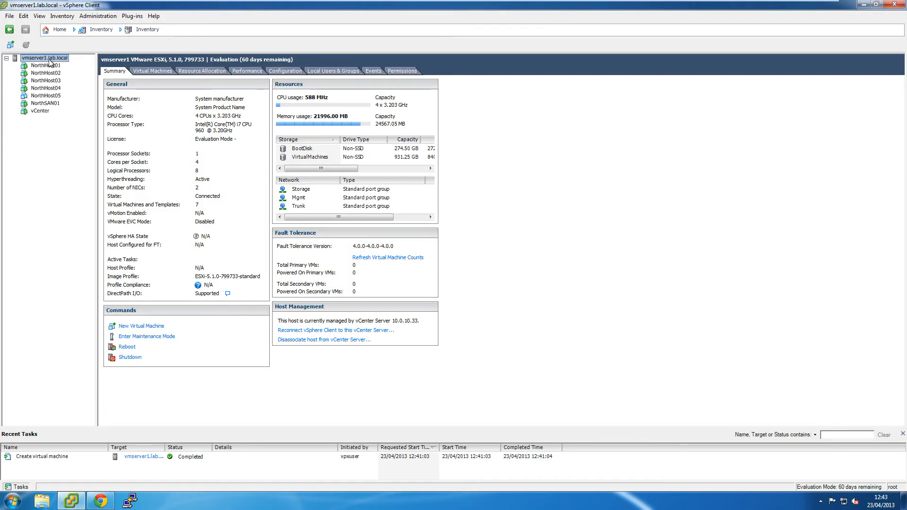
pyautogui.click(54, 82)
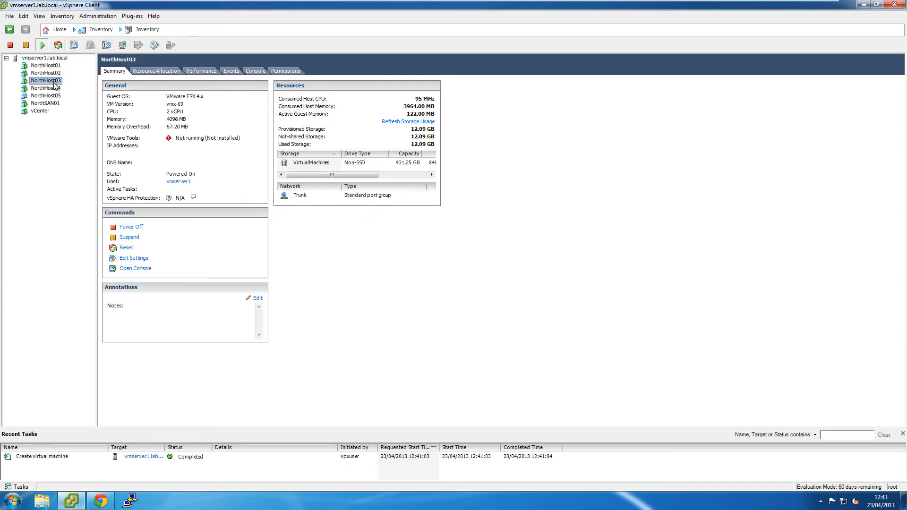
pyautogui.rightClick(54, 81)
pyautogui.click(141, 129)
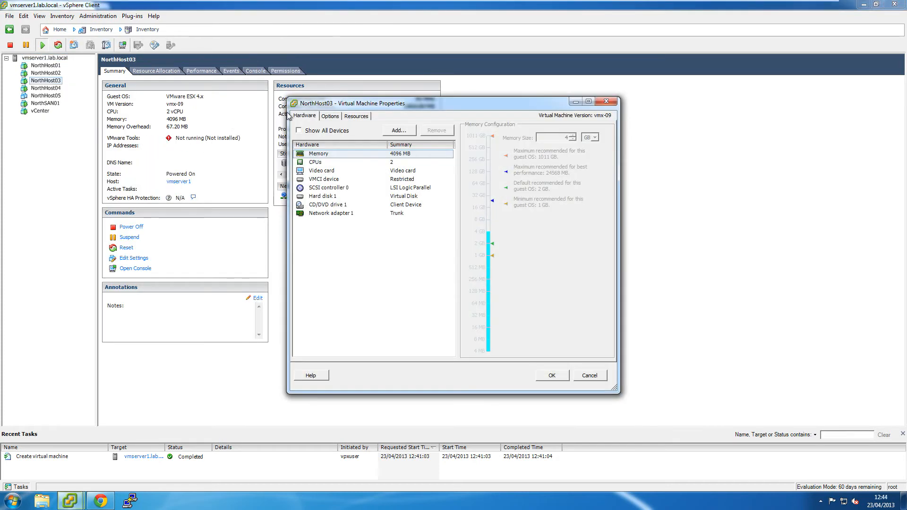
pyautogui.click(333, 118)
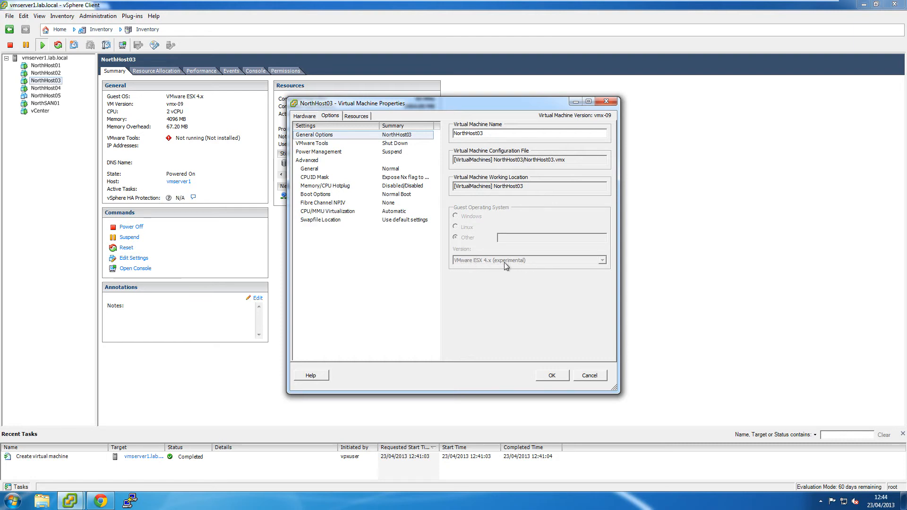
pyautogui.click(592, 376)
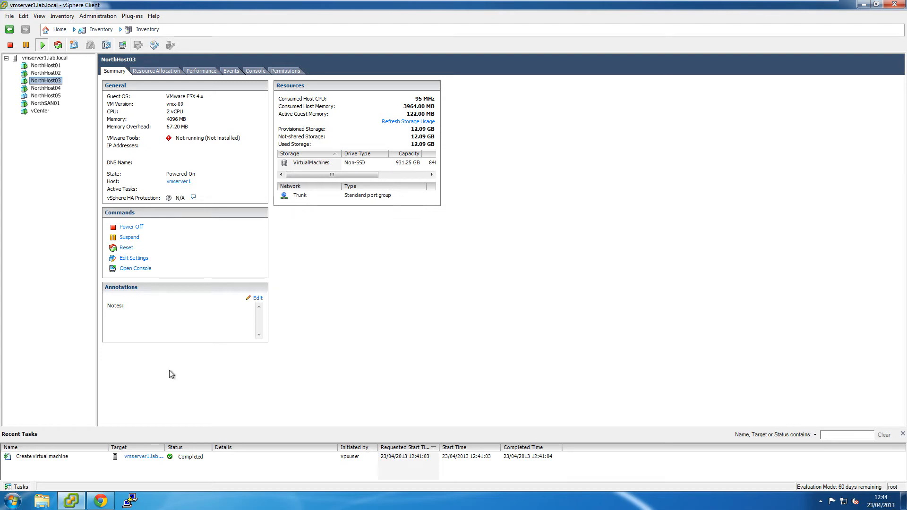
# Step: Return to the vSphere Web Client and view the summaries of host northhost04.lab.local and its virtual machine Server04
pyautogui.click(75, 501)
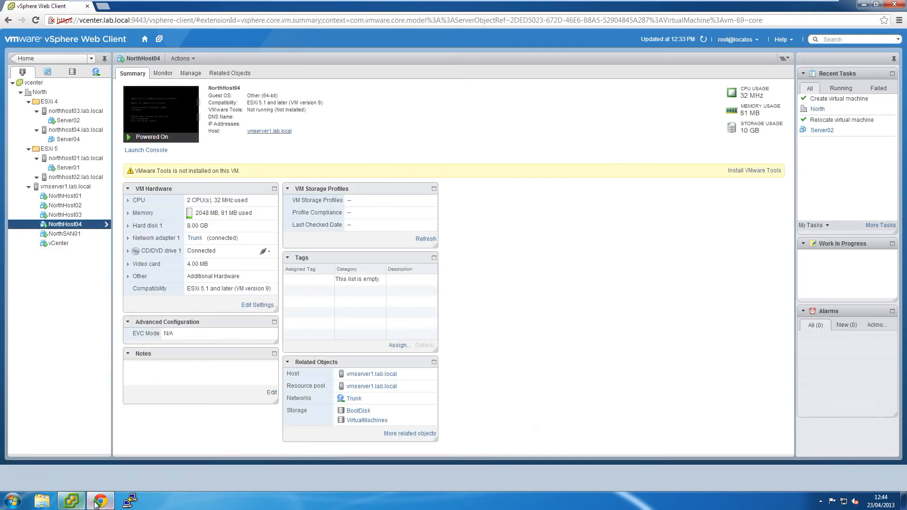
pyautogui.click(96, 503)
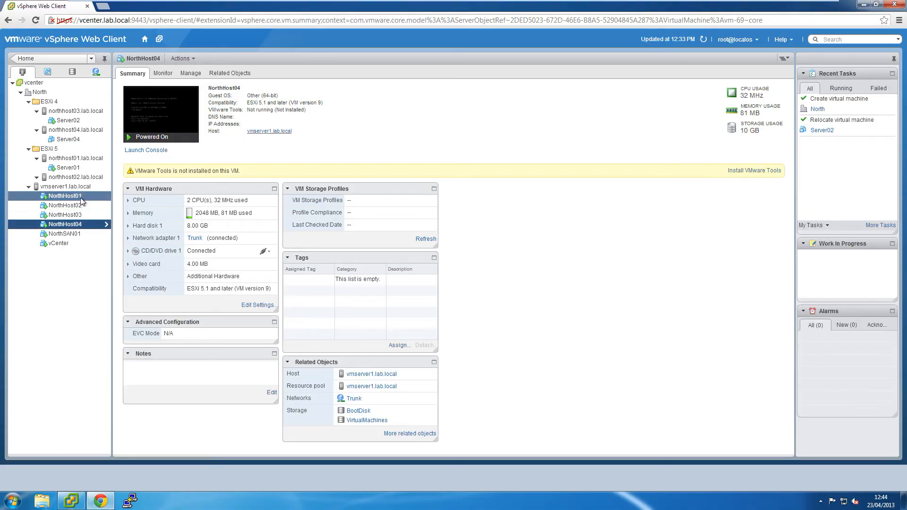
pyautogui.click(91, 132)
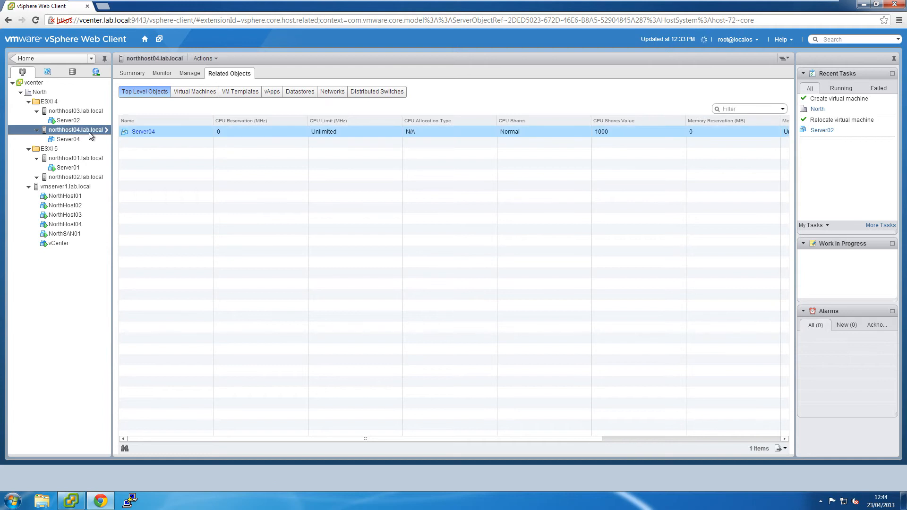
pyautogui.click(135, 73)
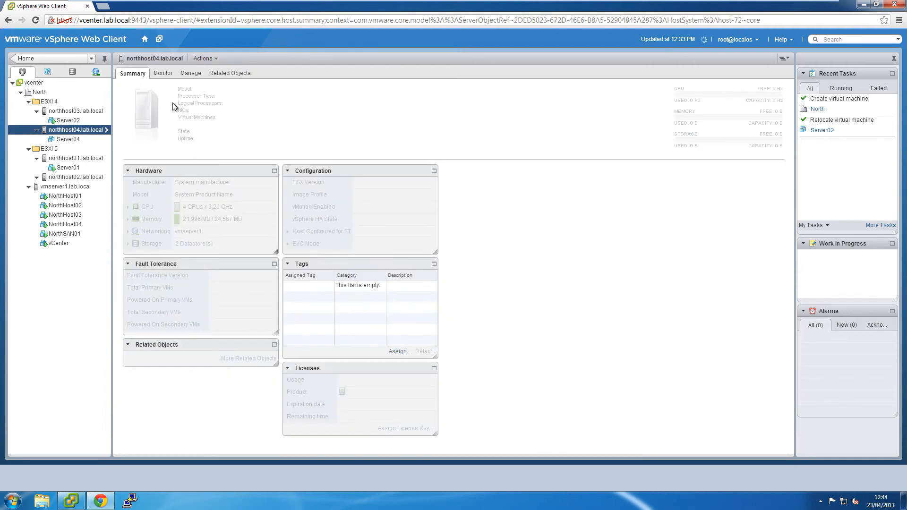
pyautogui.click(98, 140)
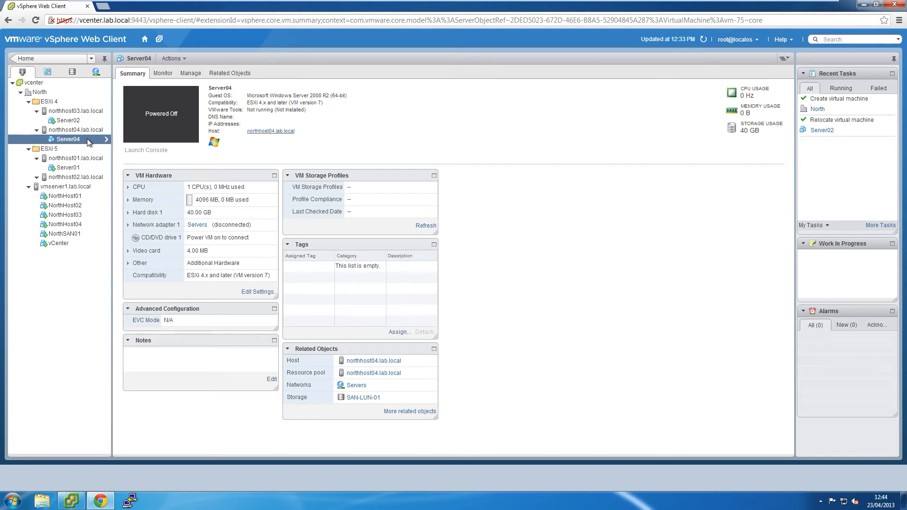
# Step: Try to power on Server04, read the full task details of the power-on attempt, and close them
pyautogui.rightClick(87, 140)
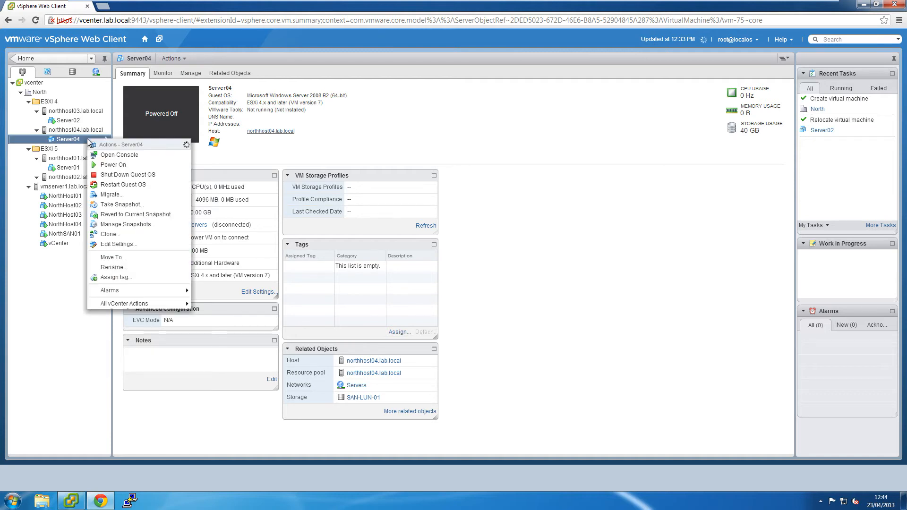
pyautogui.click(99, 165)
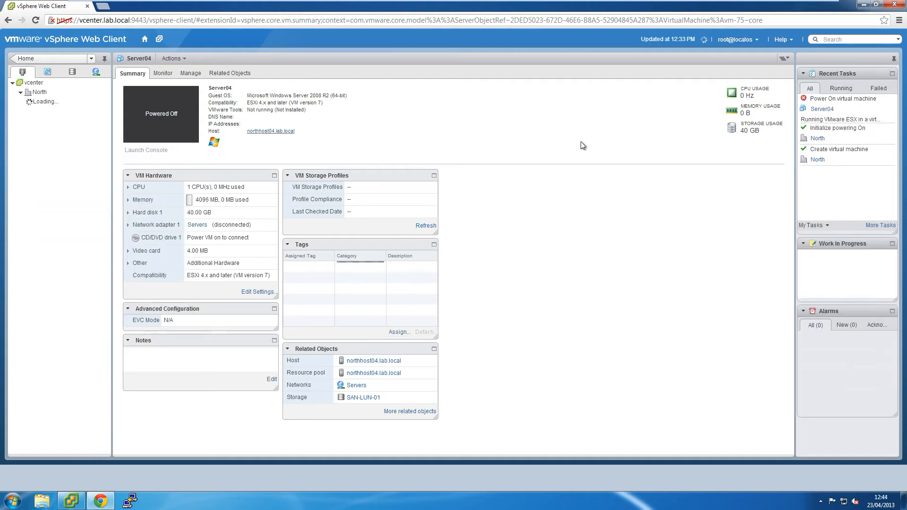
pyautogui.click(848, 104)
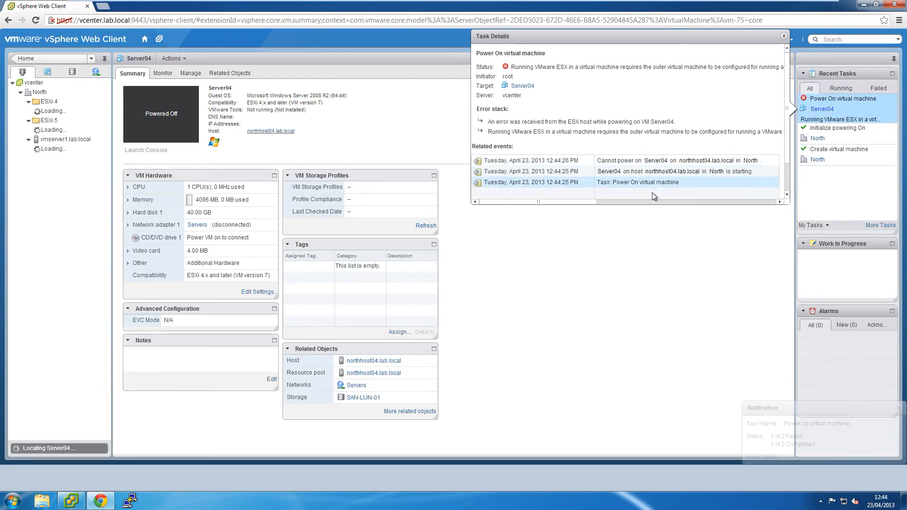
pyautogui.moveTo(588, 205); pyautogui.dragTo(646, 203)
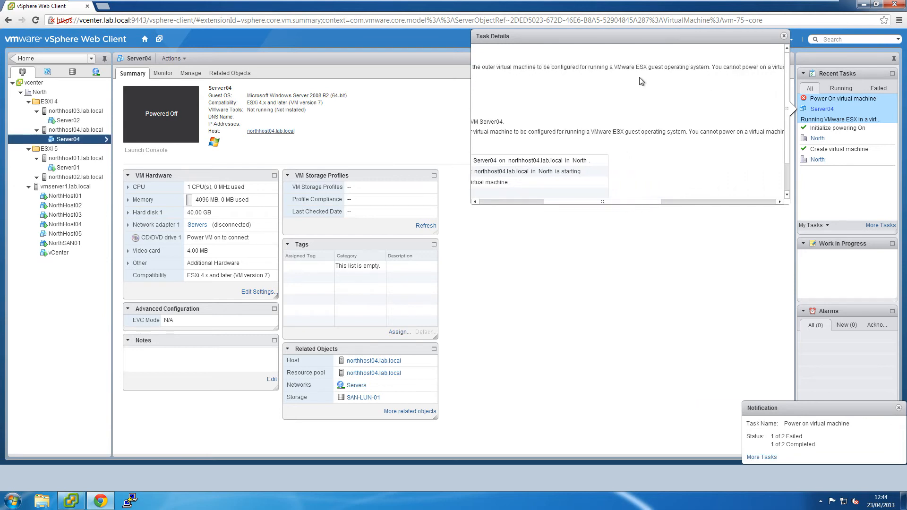
pyautogui.click(785, 36)
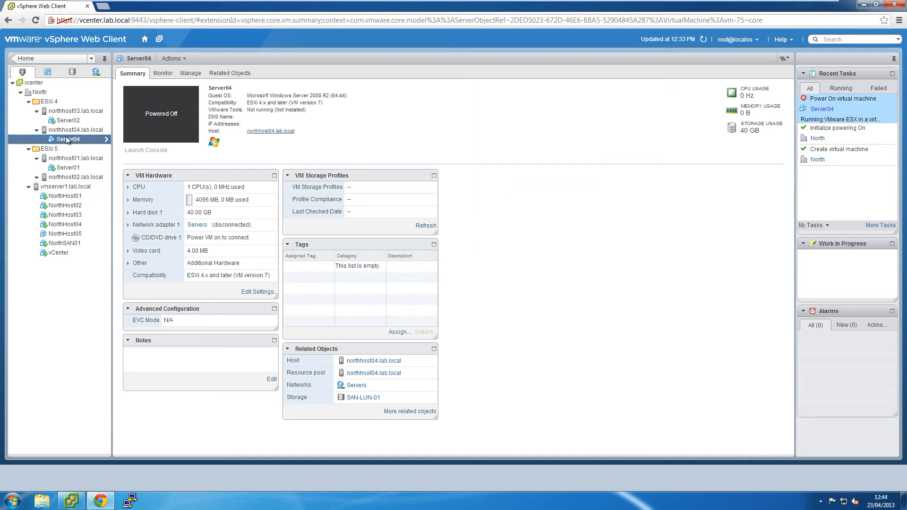
# Step: Check NorthHost04's summary and the guest OS version in NorthHost03's General Options, closing the settings without changes
pyautogui.click(83, 225)
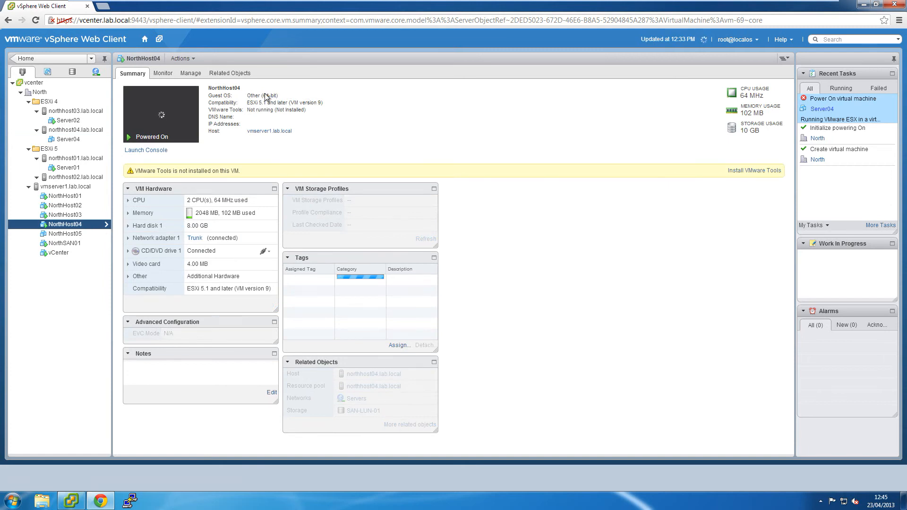
pyautogui.click(85, 215)
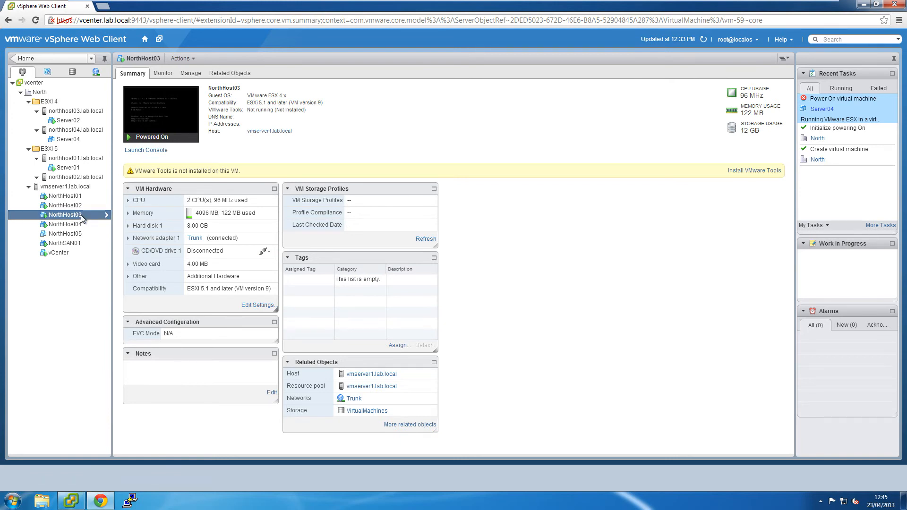
pyautogui.rightClick(81, 215)
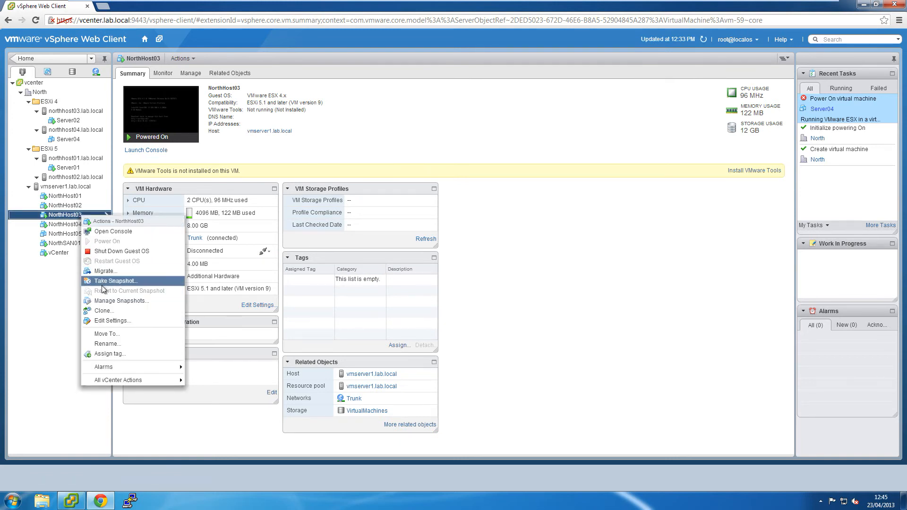
pyautogui.click(105, 321)
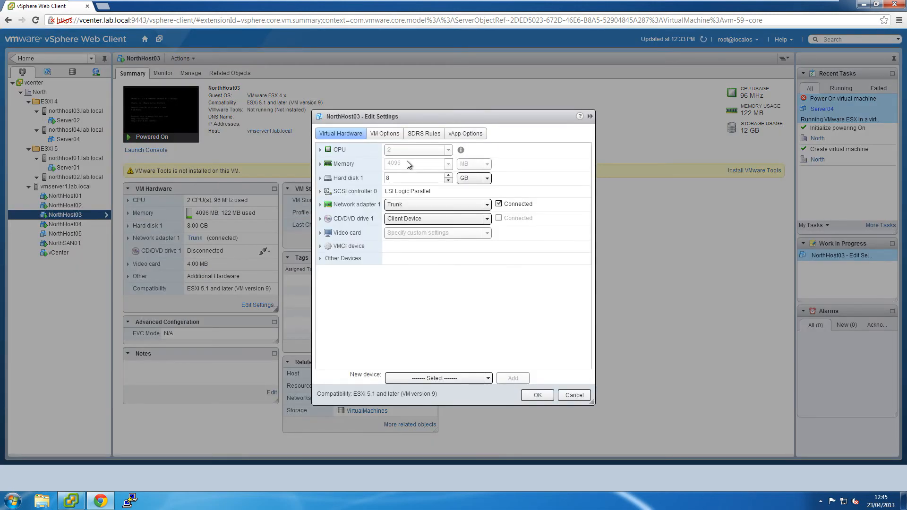
pyautogui.click(393, 134)
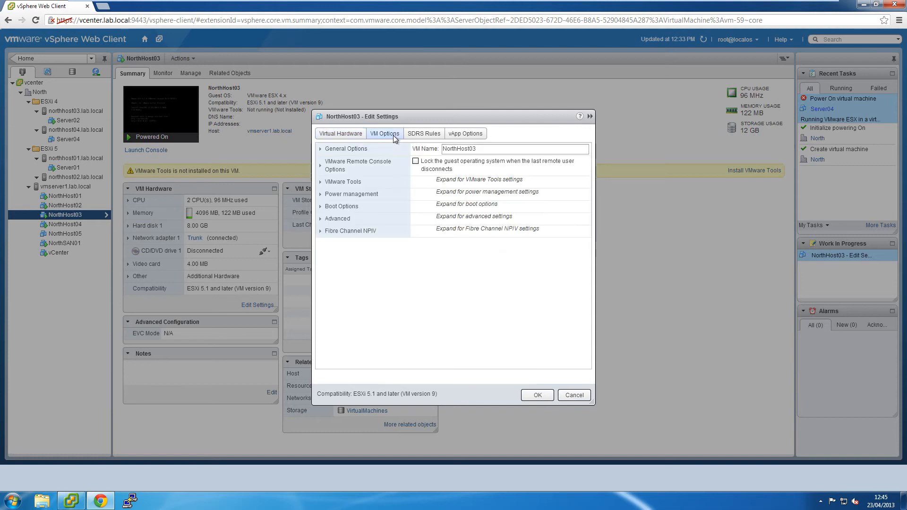
pyautogui.click(320, 149)
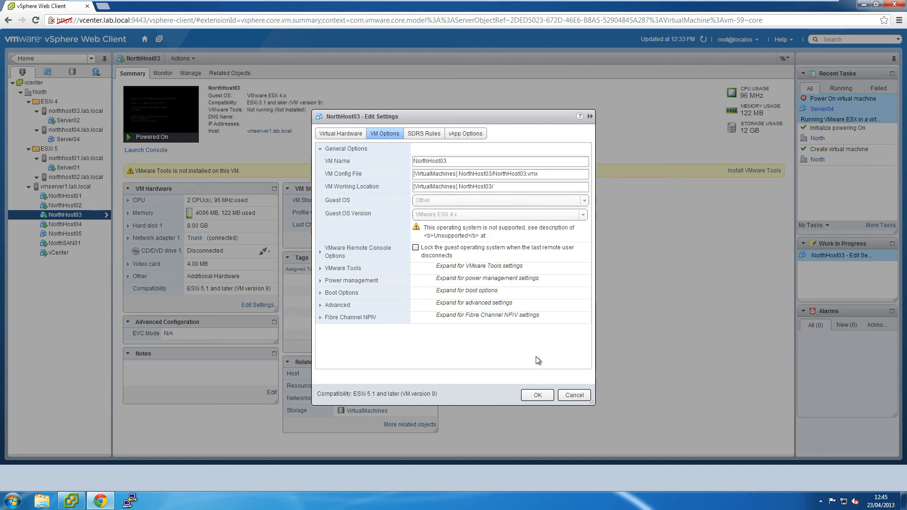
pyautogui.click(574, 395)
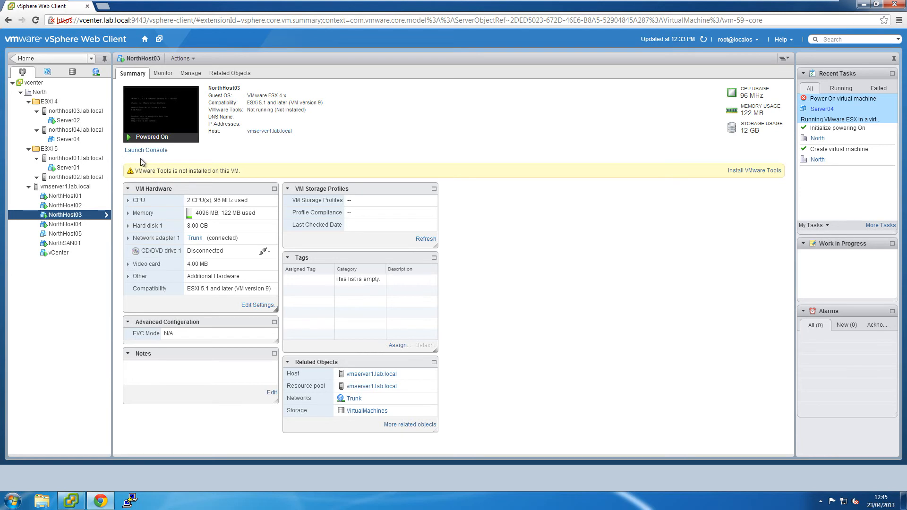
# Step: Start a change-host migration of Server01, check compatibility with northhost03 and northhost02, and choose northhost04.lab.local as the destination
pyautogui.click(81, 169)
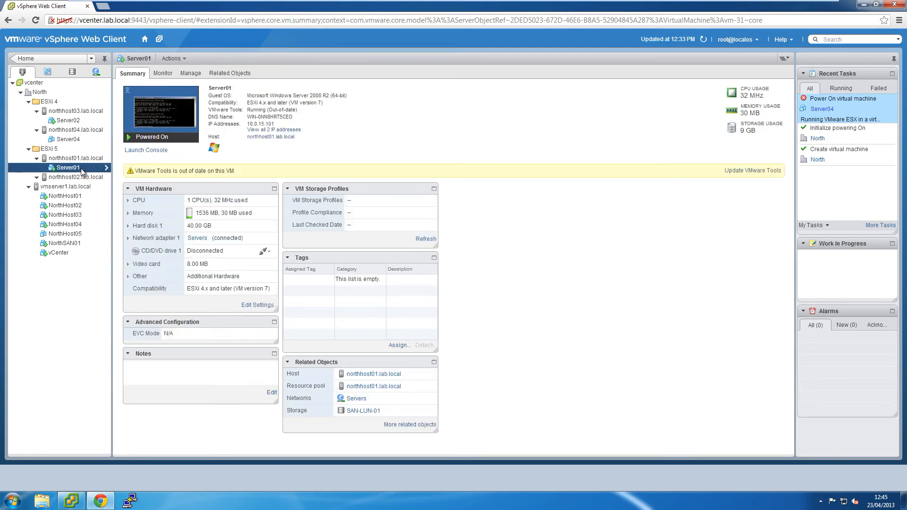
pyautogui.rightClick(84, 170)
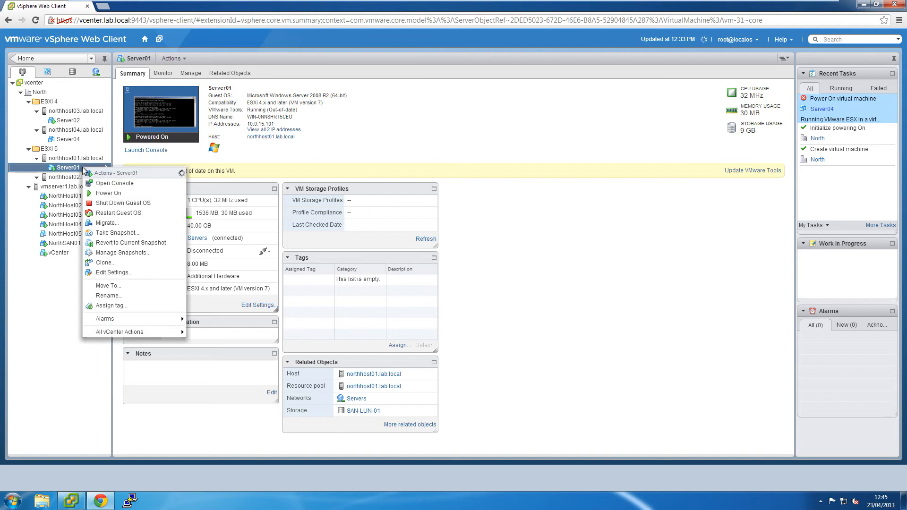
pyautogui.click(114, 223)
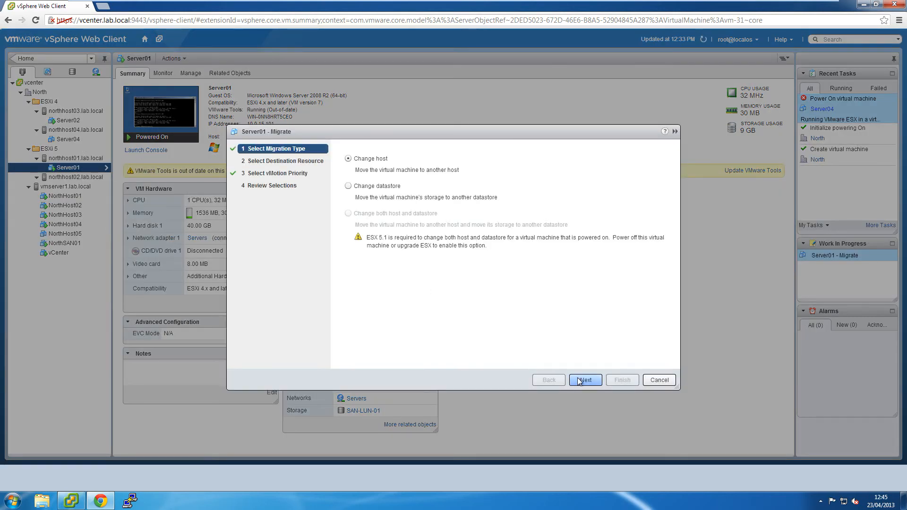
pyautogui.click(581, 378)
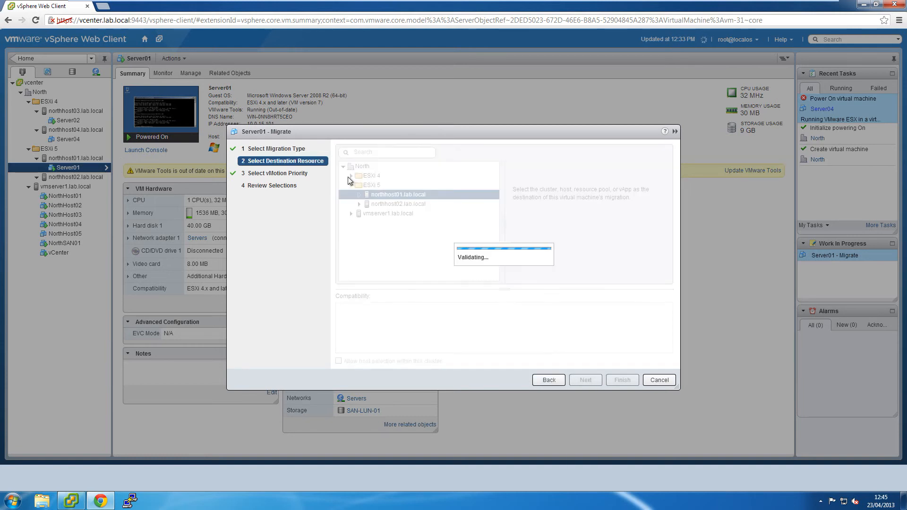
pyautogui.click(350, 176)
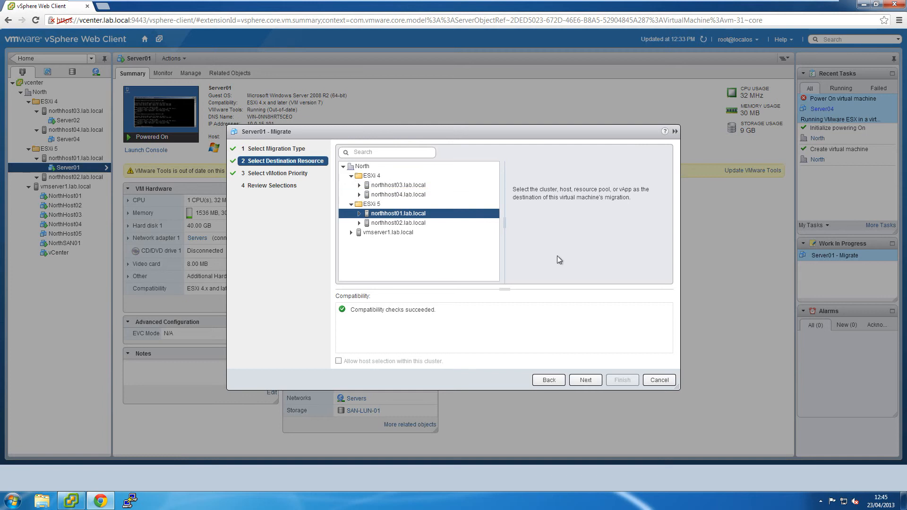
pyautogui.click(433, 186)
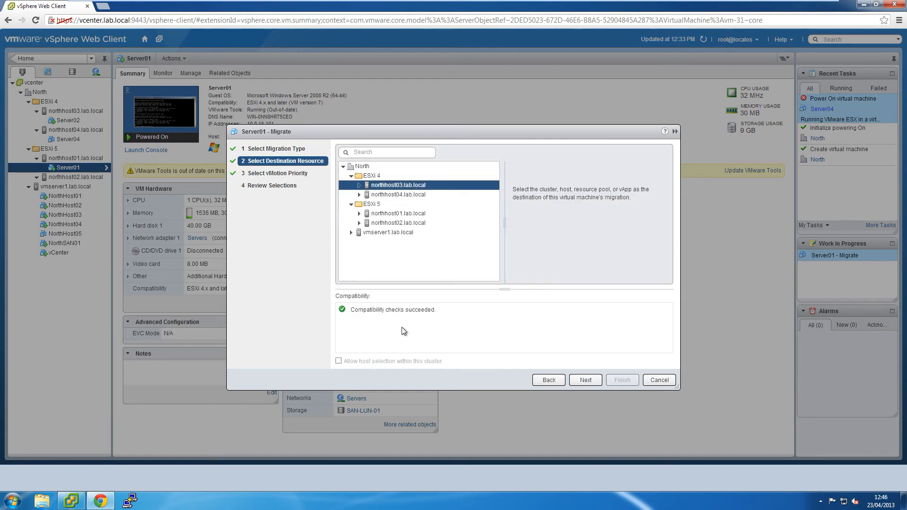
pyautogui.click(450, 223)
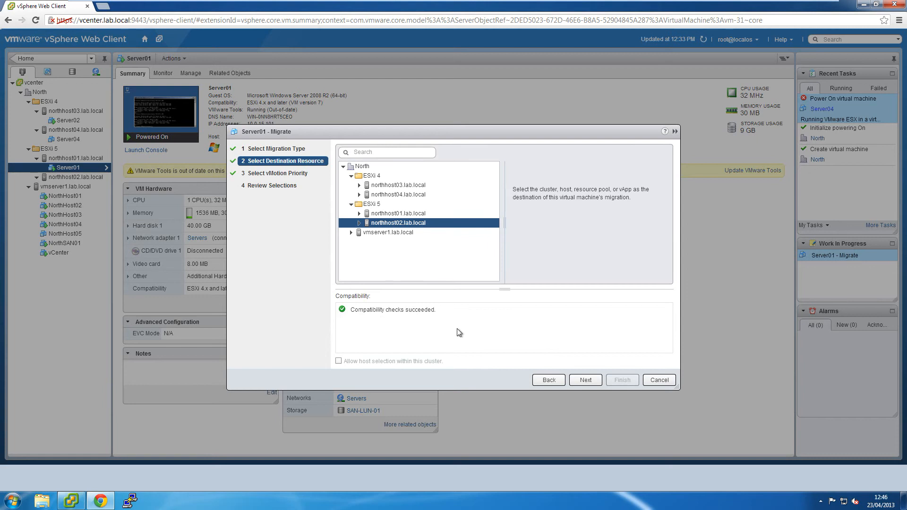
pyautogui.click(426, 196)
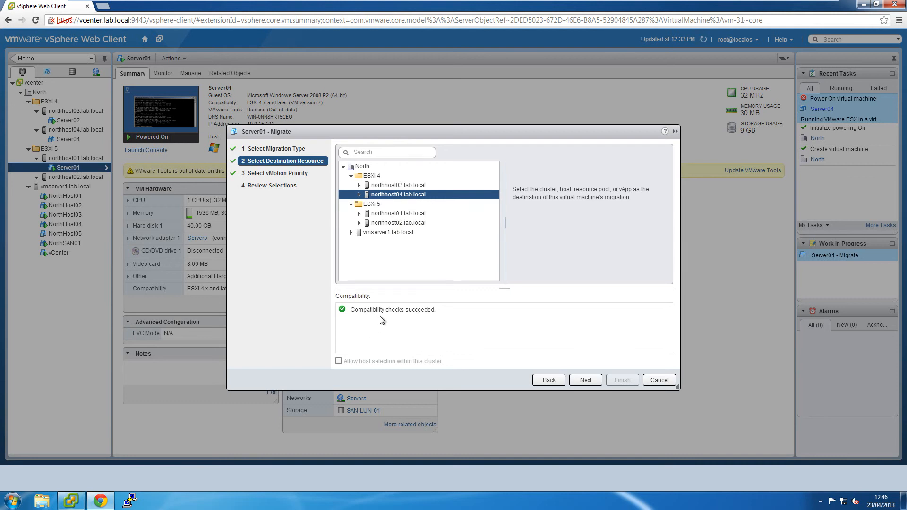
# Step: Keep CPU reserved for optimal vMotion performance and launch the Server01 migration
pyautogui.click(585, 379)
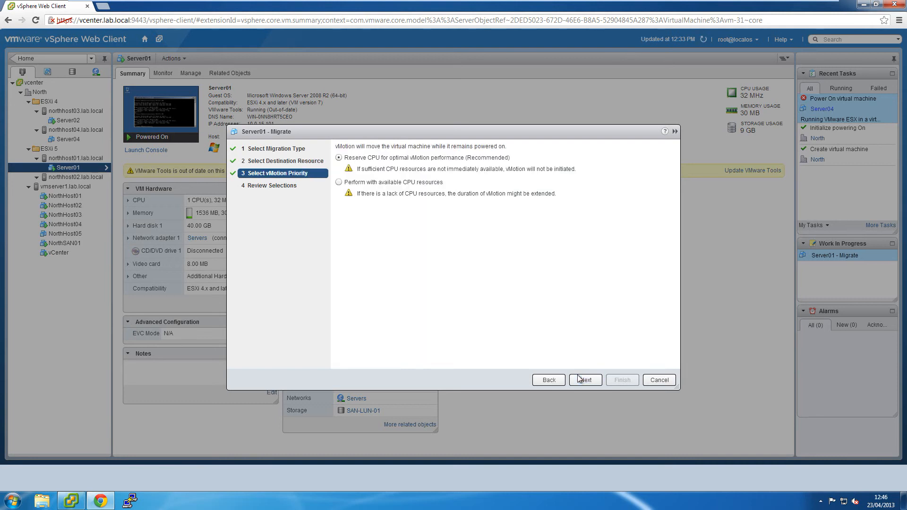
pyautogui.click(586, 380)
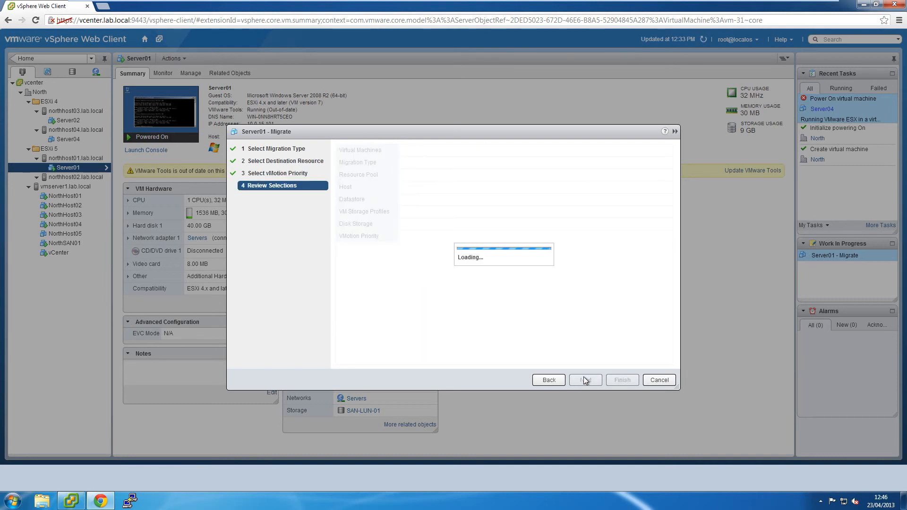
pyautogui.click(622, 379)
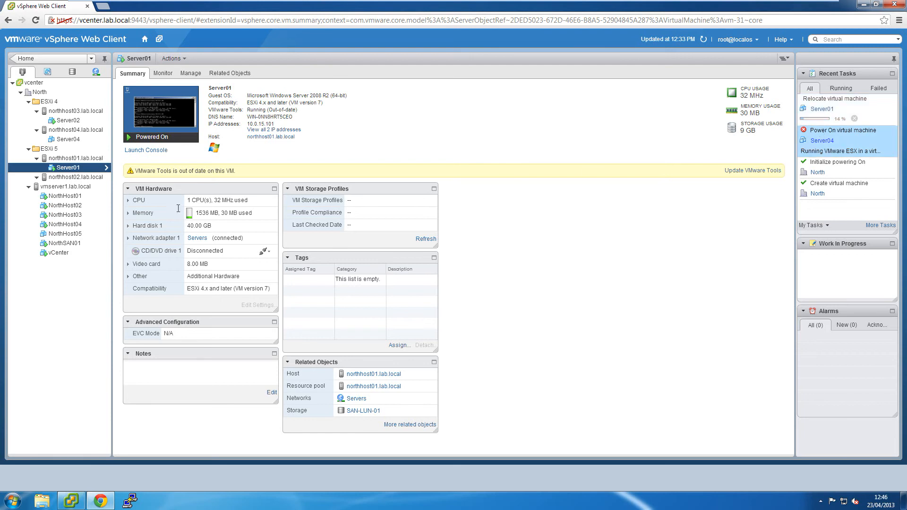
# Step: Migrate Server02 to northhost02.lab.local in the ESXi 5 folder with the Change host migration type
pyautogui.click(37, 161)
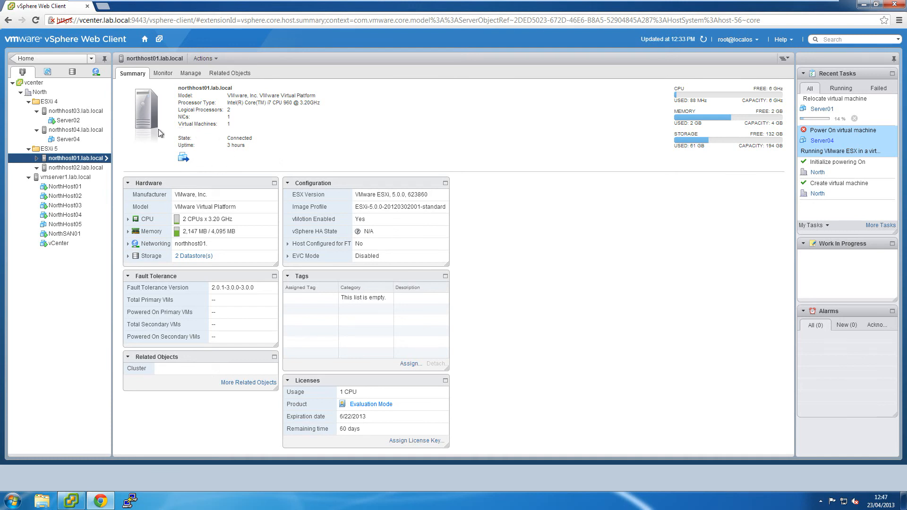
pyautogui.rightClick(76, 123)
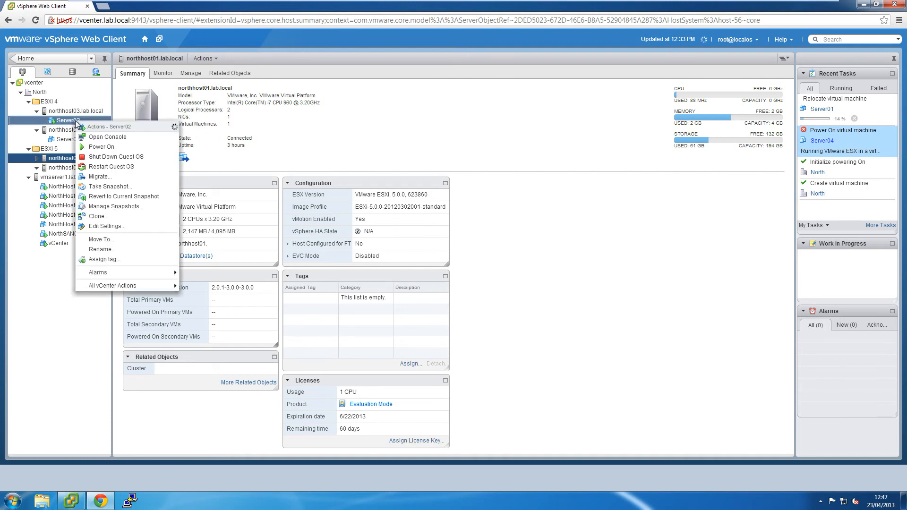
pyautogui.click(62, 124)
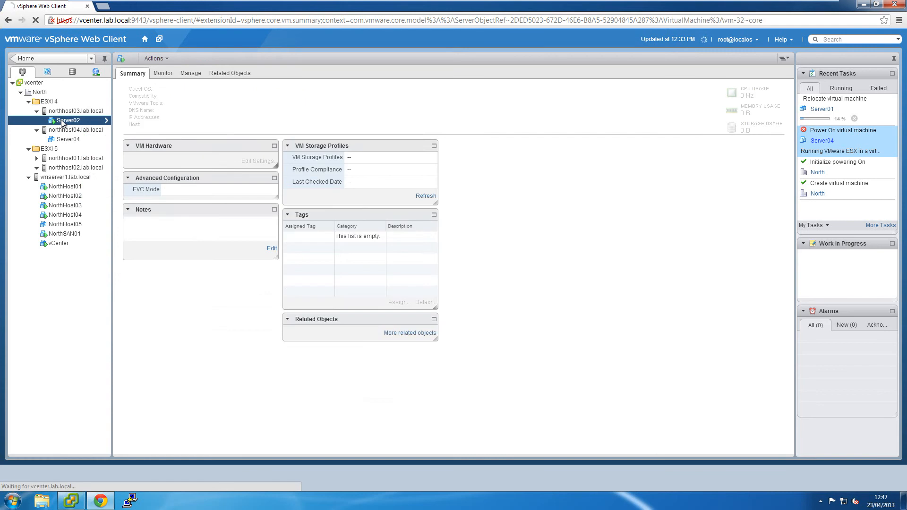
pyautogui.rightClick(62, 123)
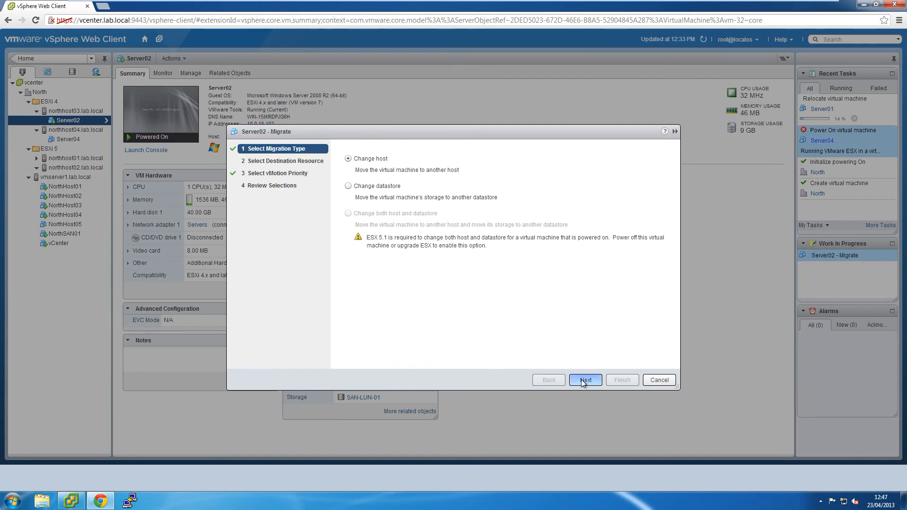
pyautogui.click(584, 381)
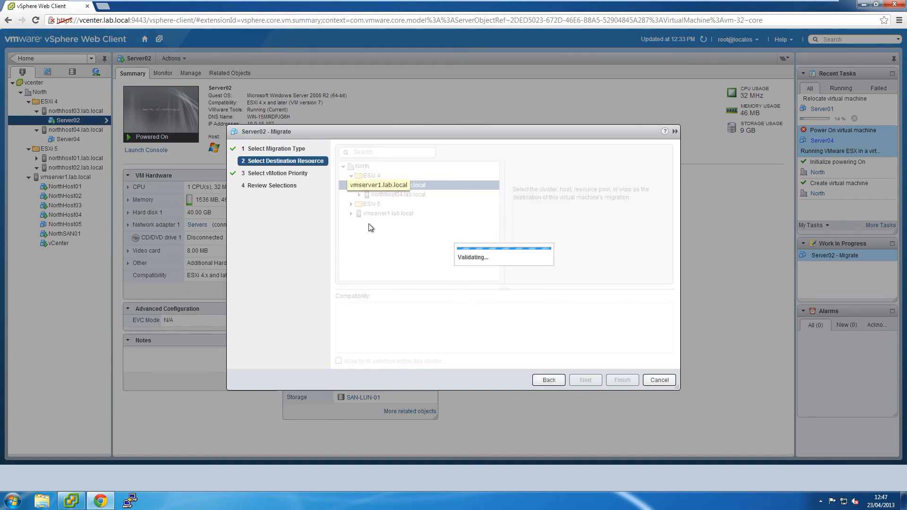
pyautogui.click(351, 204)
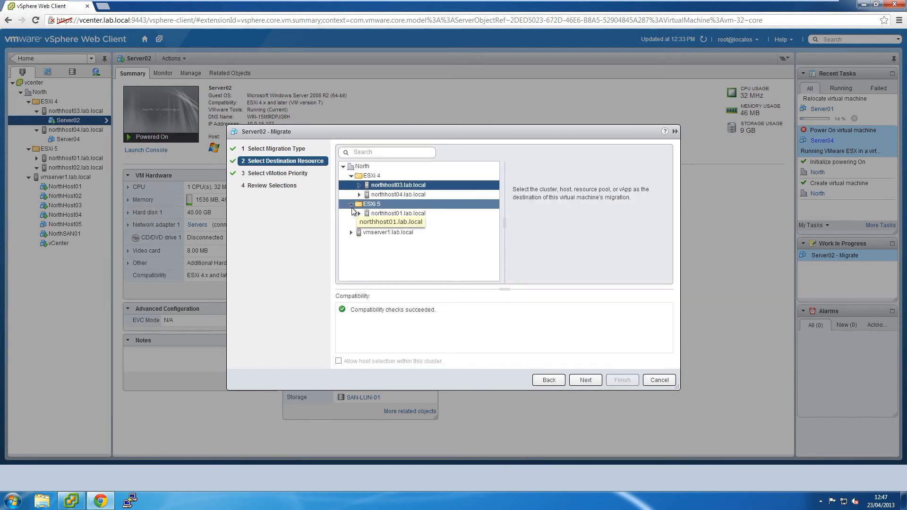
pyautogui.click(398, 223)
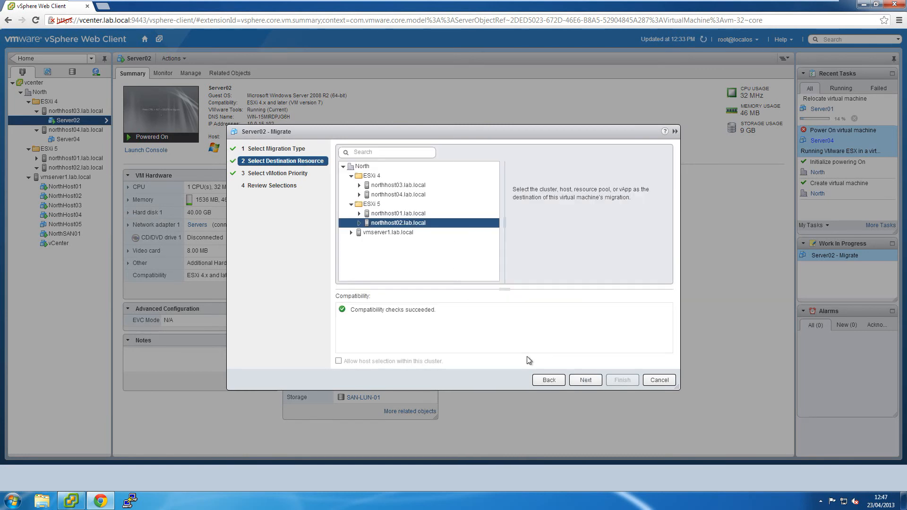
pyautogui.click(584, 381)
pyautogui.click(585, 380)
pyautogui.click(618, 382)
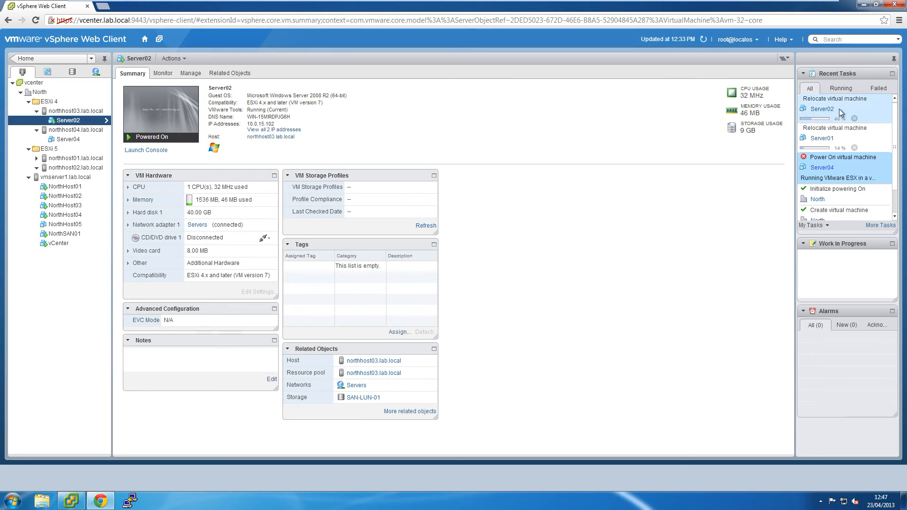
# Step: Refresh the inventory, check northhost03 and northhost01, and read the task details of Server01's relocation before closing them
pyautogui.click(37, 111)
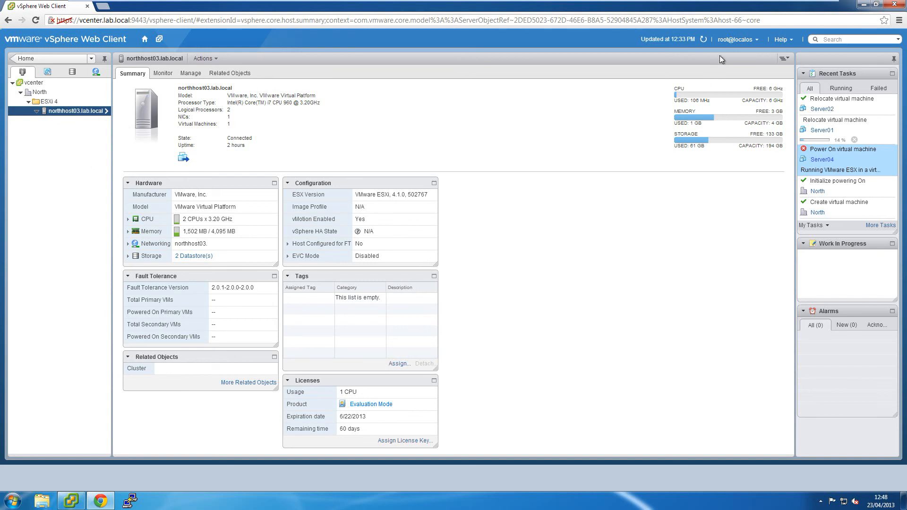
pyautogui.click(704, 41)
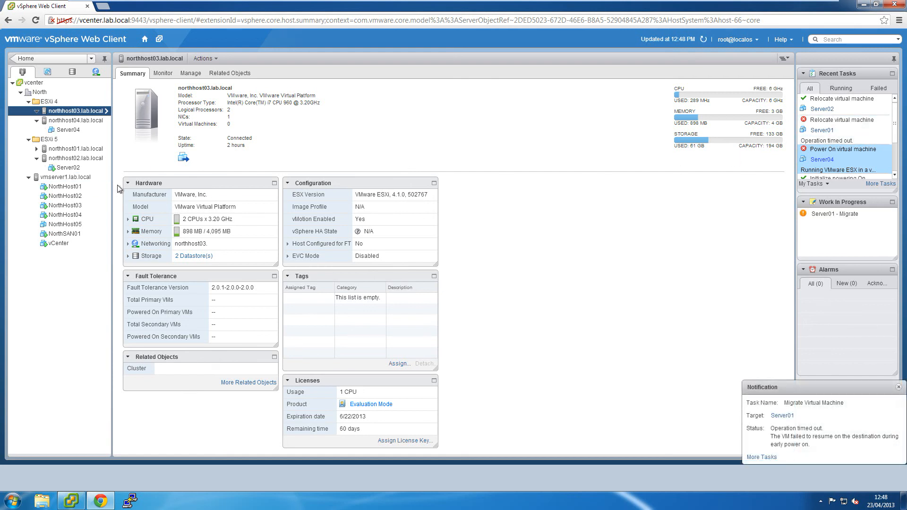
pyautogui.click(36, 151)
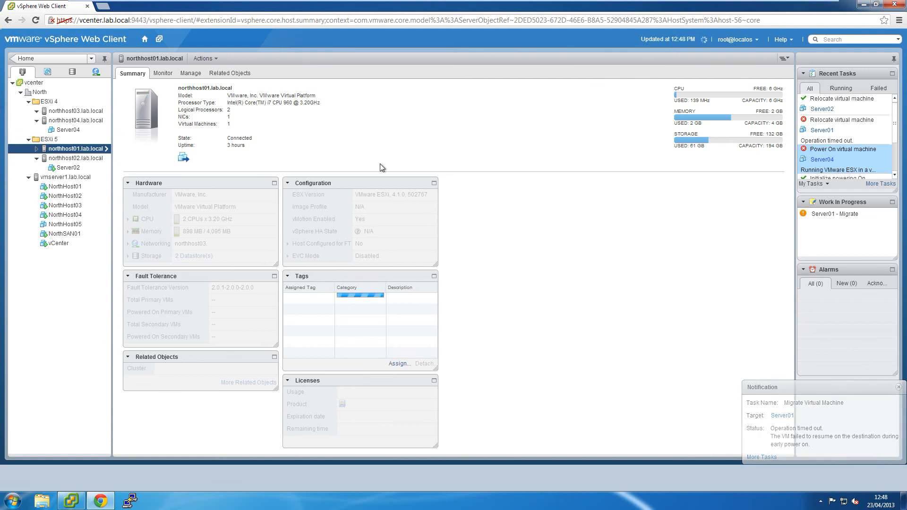
pyautogui.click(36, 112)
pyautogui.click(850, 126)
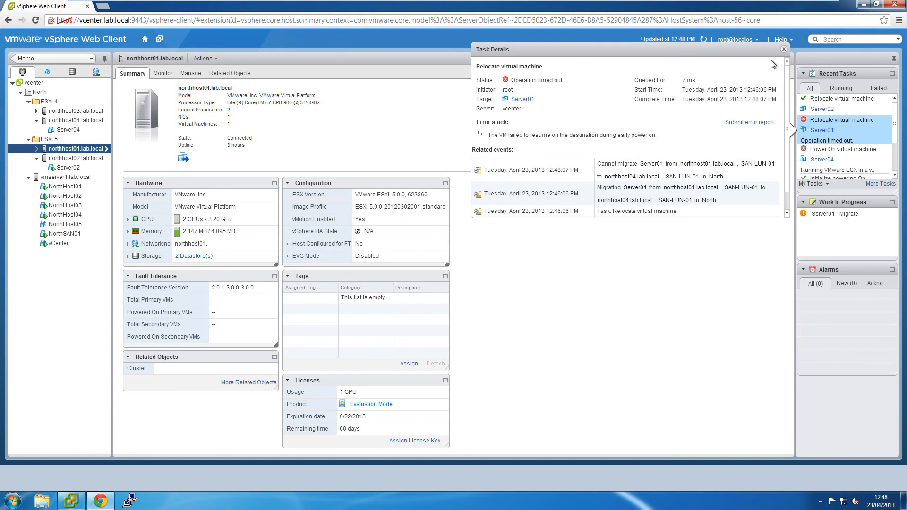
pyautogui.click(784, 50)
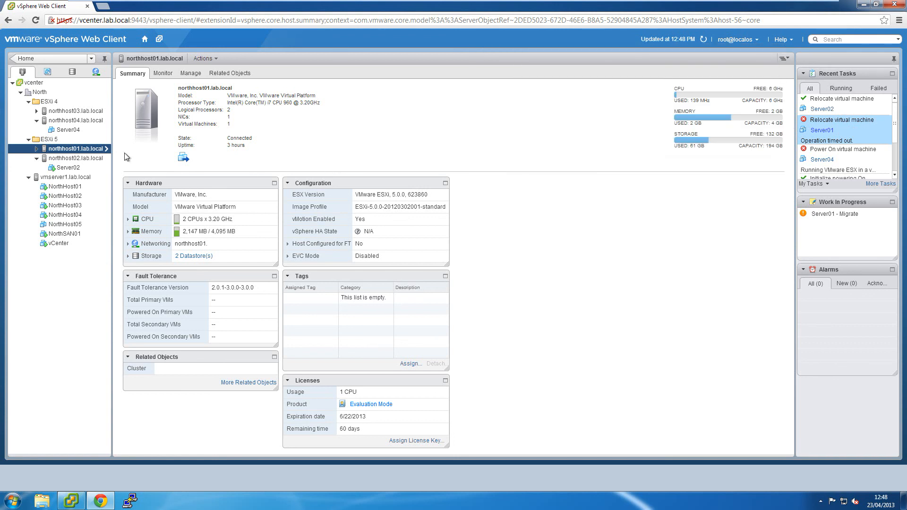
# Step: Examine the summaries of Server04 and NorthHost04, refresh the inventory, and expand northhost01.lab.local to check its virtual machines
pyautogui.click(78, 132)
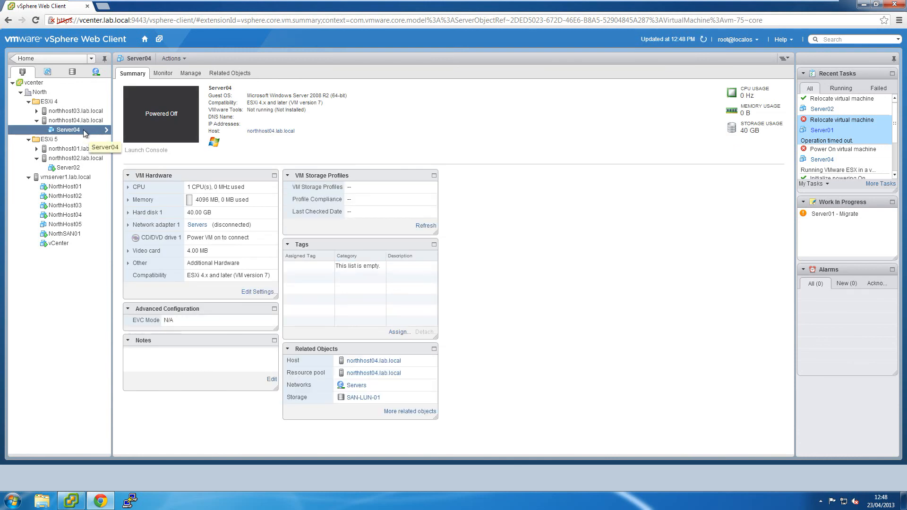
pyautogui.click(78, 215)
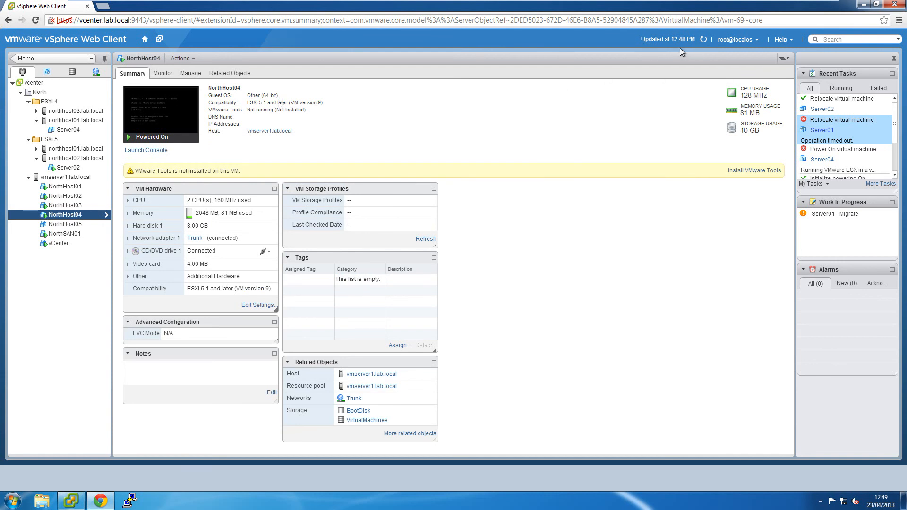
pyautogui.click(704, 40)
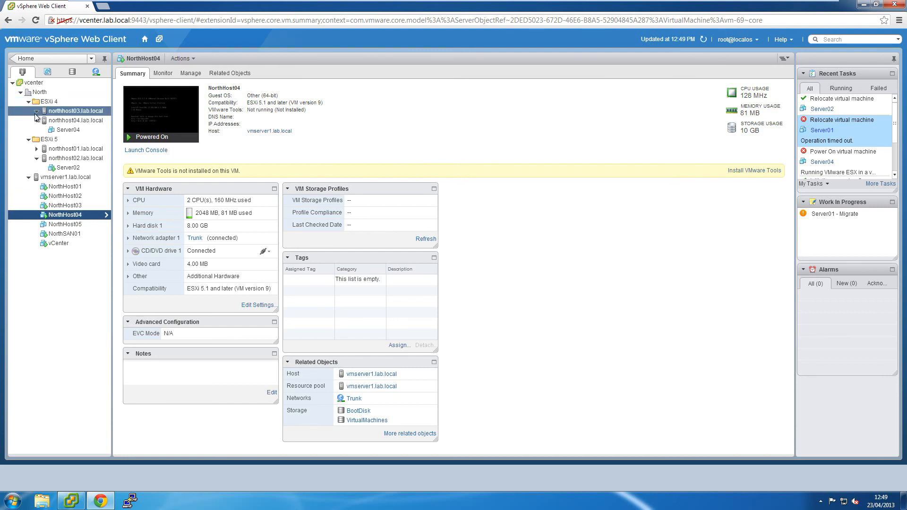
pyautogui.click(37, 149)
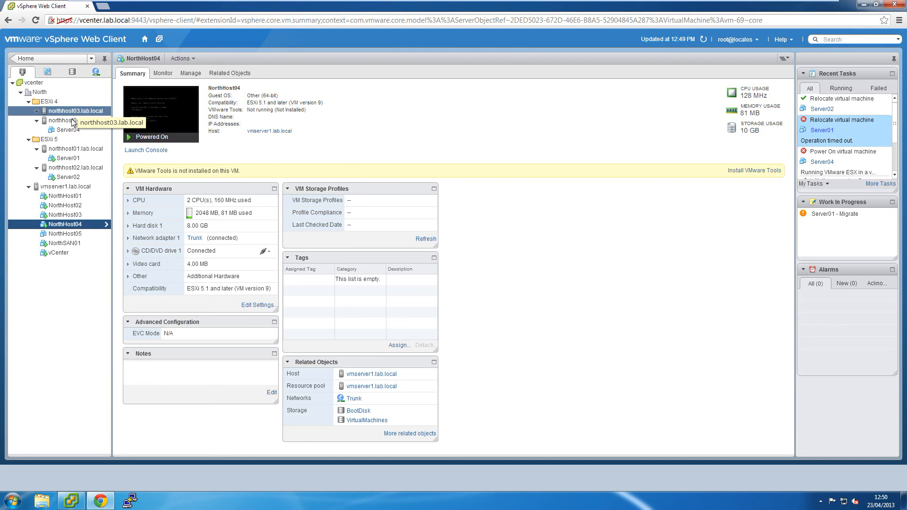
# Step: View NorthHost03's summary in the vSphere Client, return to the vSphere Web Client, and open NorthHost03 there
pyautogui.moveTo(70, 504)
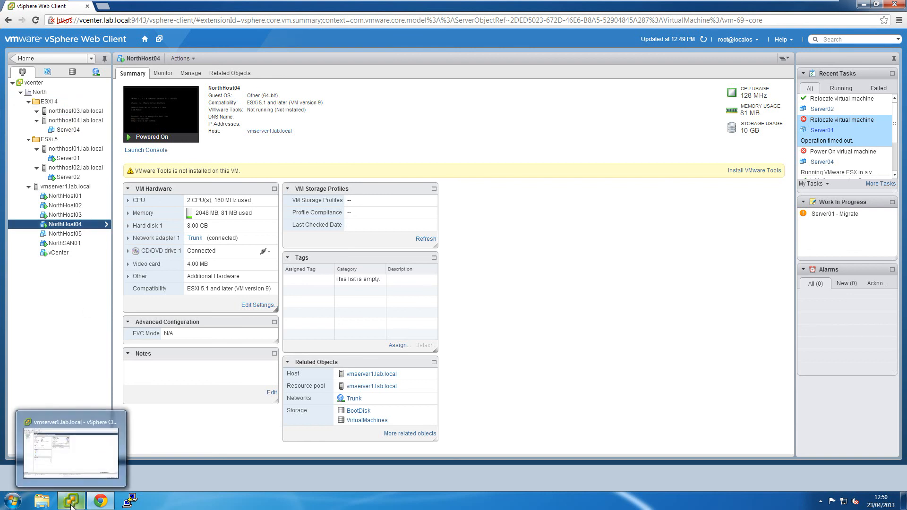
pyautogui.click(70, 449)
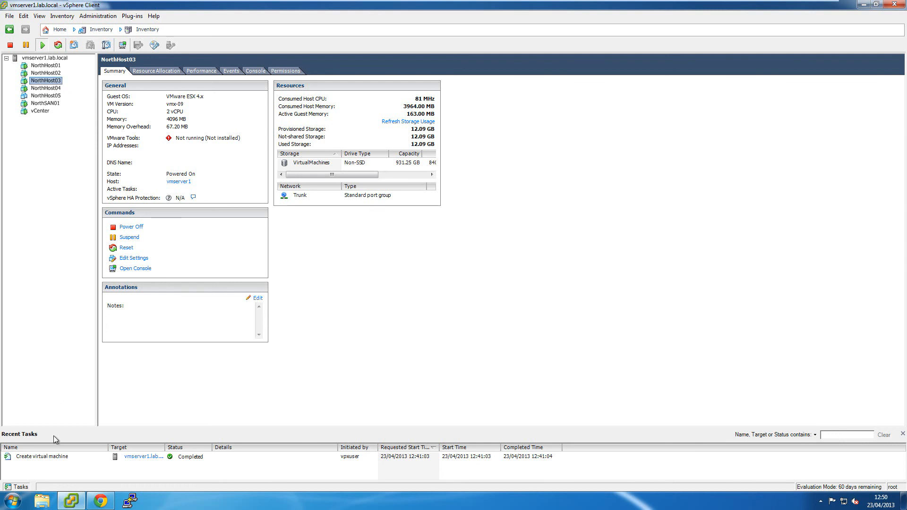
pyautogui.moveTo(97, 503)
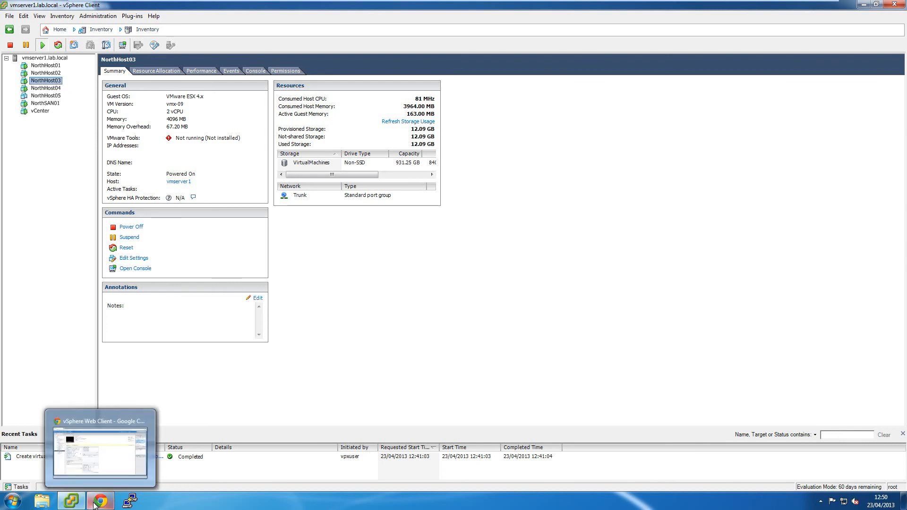
pyautogui.click(105, 472)
pyautogui.click(76, 216)
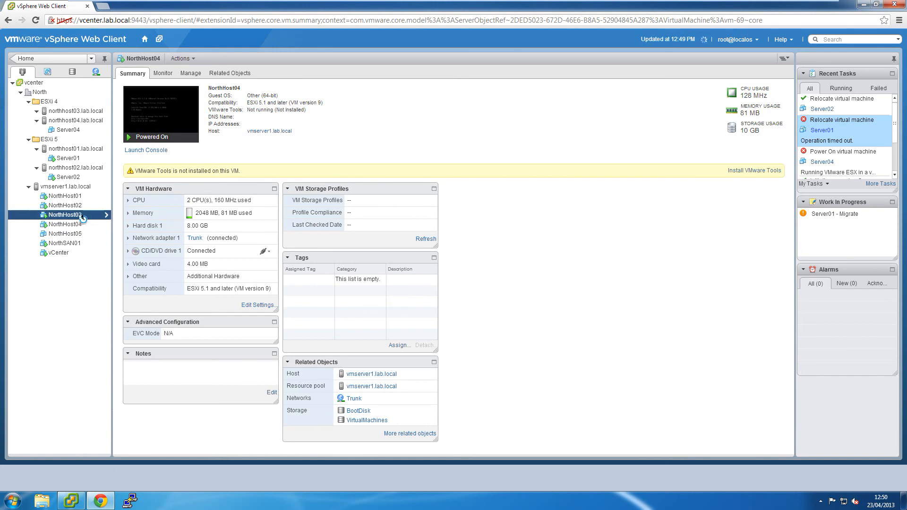